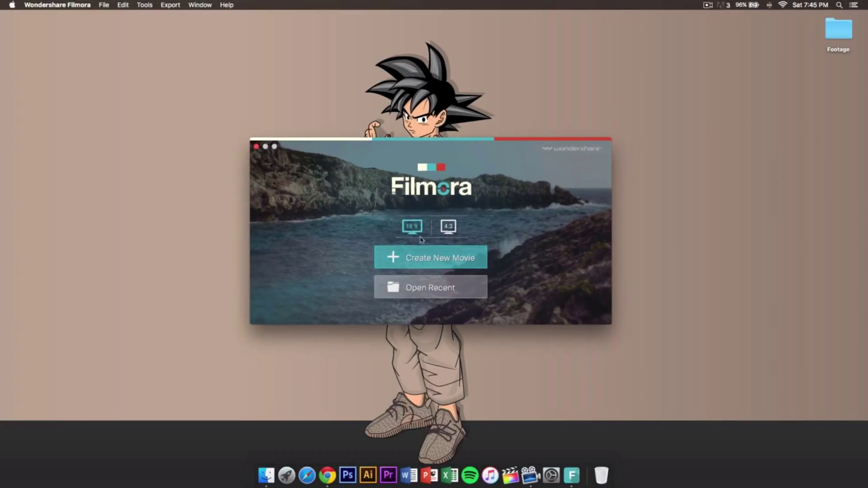
Create a new movie project with the 16:9 aspect ratio
left_click(442, 229)
left_click(413, 230)
left_click(449, 229)
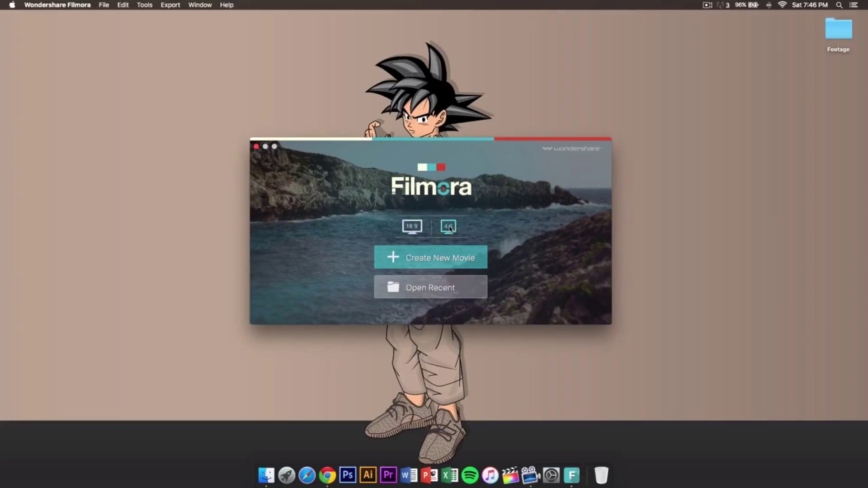
left_click(415, 227)
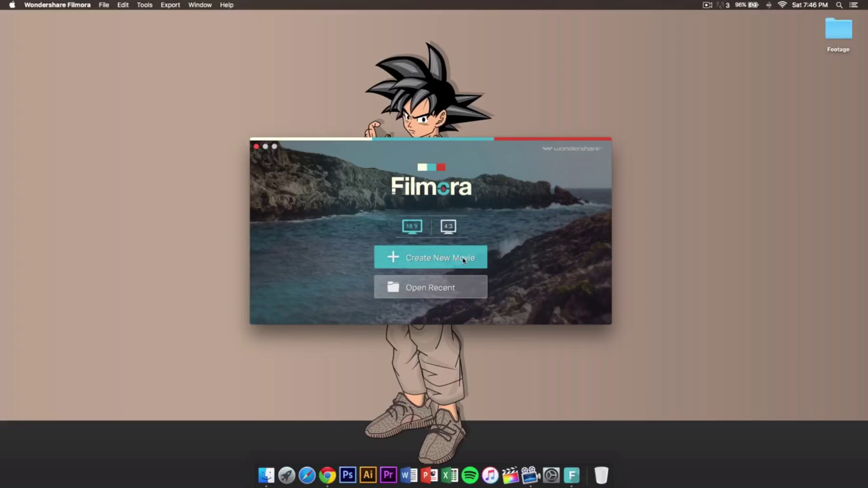
left_click(434, 289)
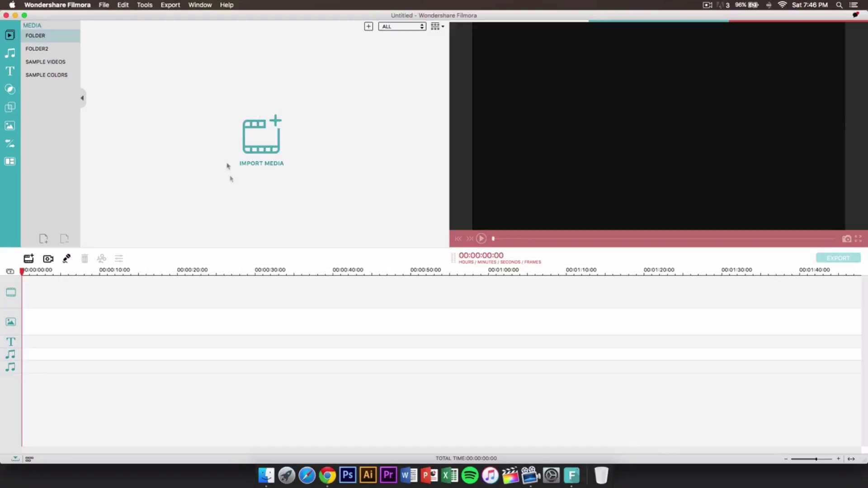
Import all the .mov clips from the Footage folder into the media library
left_click(265, 138)
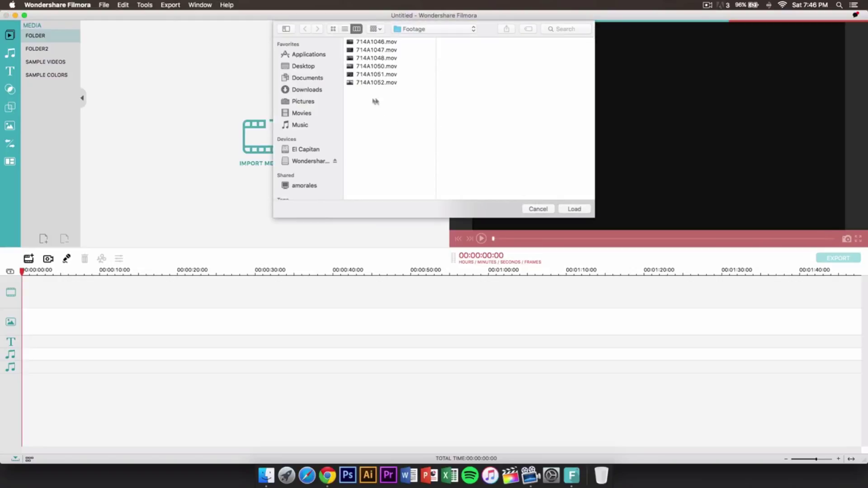
key("super+a")
left_click(573, 209)
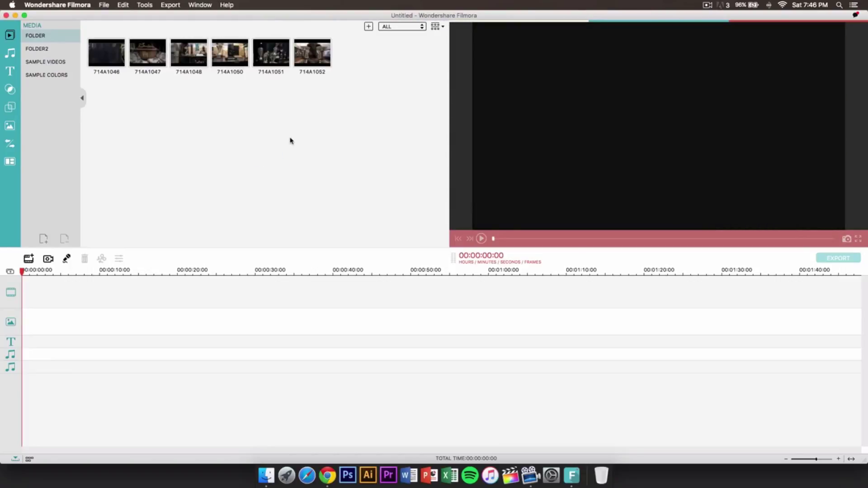
left_click(369, 27)
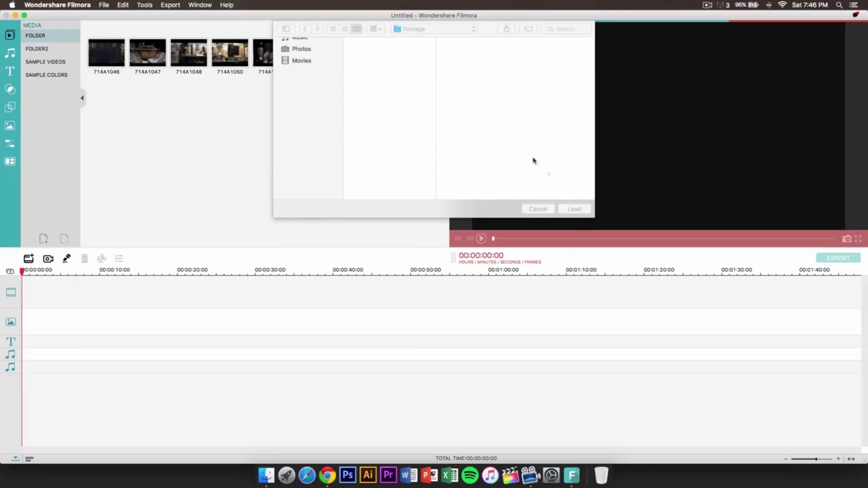
left_click(537, 207)
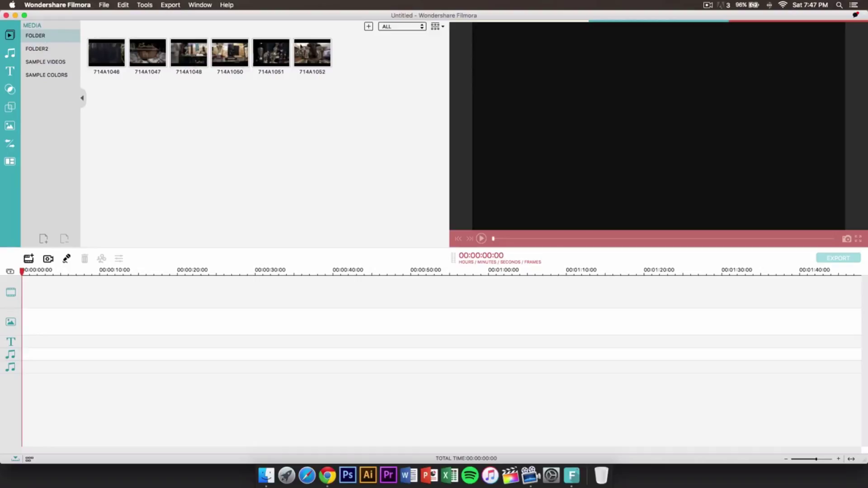
Browse the music, text/credit, filter and overlay libraries to examine the available presets
left_click(10, 53)
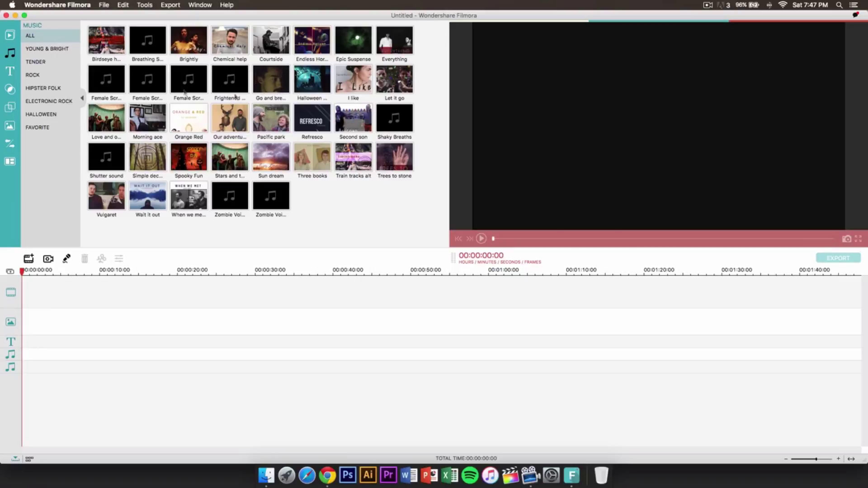
left_click(11, 71)
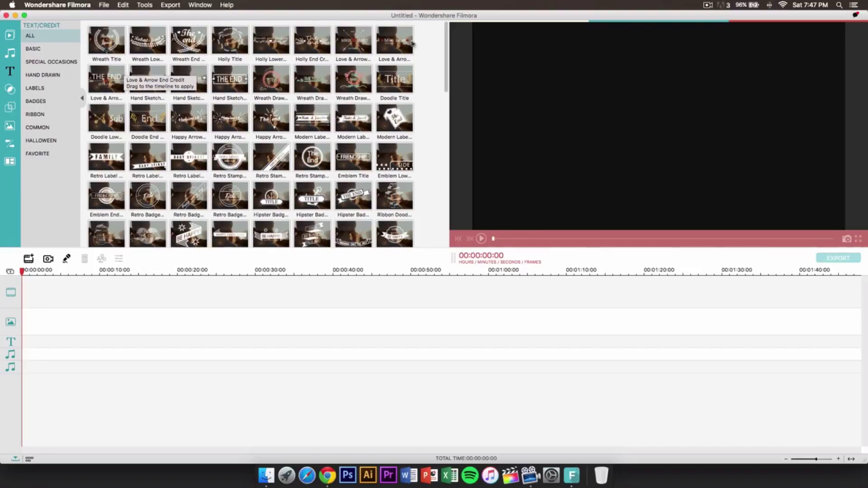
left_click(10, 89)
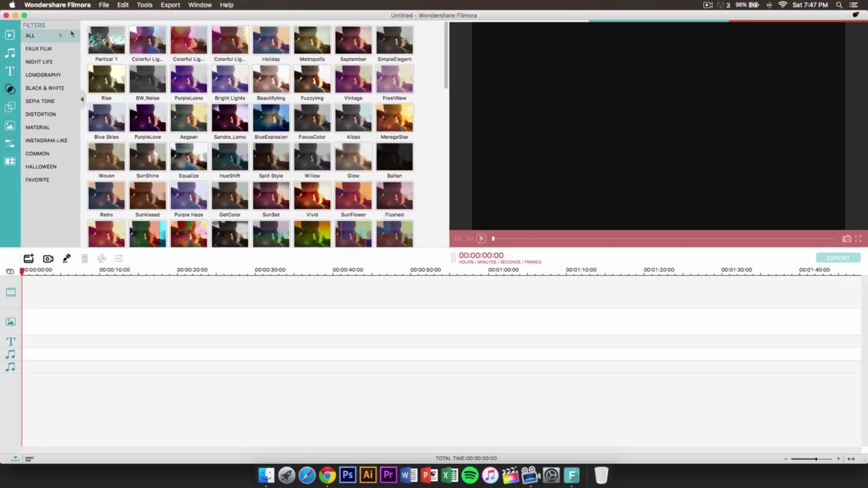
scroll(283, 70, "down", 10)
scroll(279, 72, "down", 4)
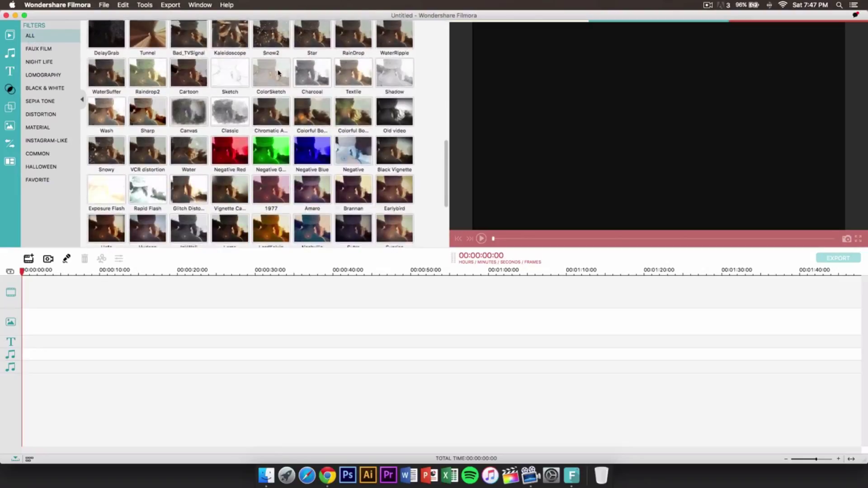
scroll(279, 73, "up", 15)
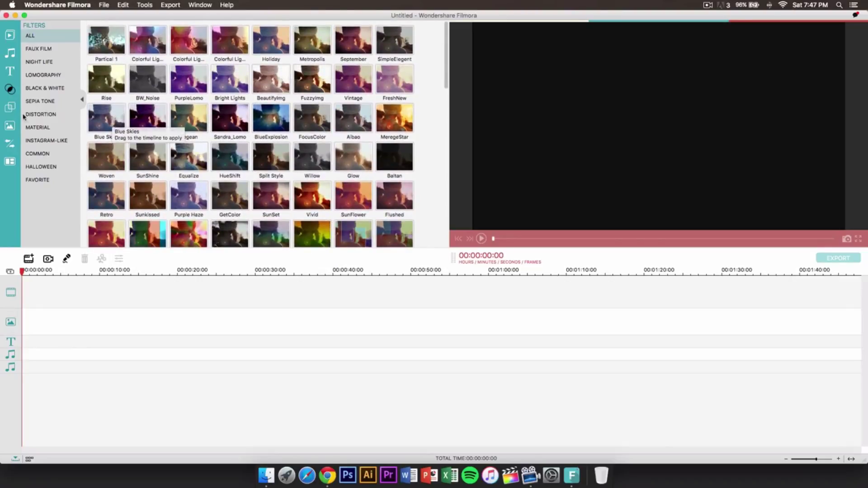
left_click(10, 107)
scroll(292, 116, "down", 2)
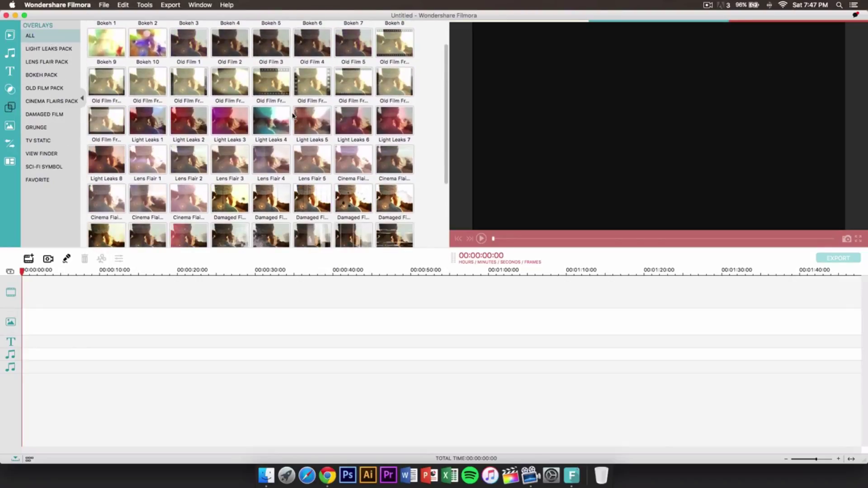
scroll(293, 116, "down", 1)
scroll(286, 121, "up", 2)
Browse the Elements library to examine its arrows, callouts, frames, love and pop graphics
left_click(10, 127)
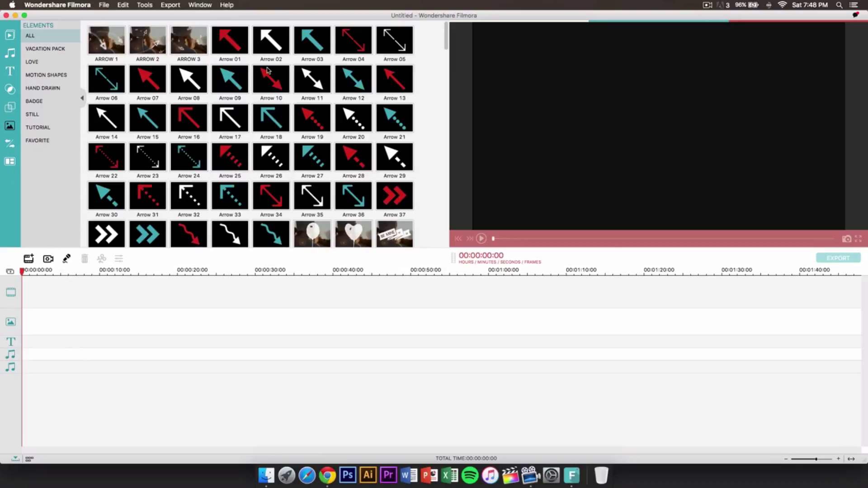
scroll(266, 70, "down", 5)
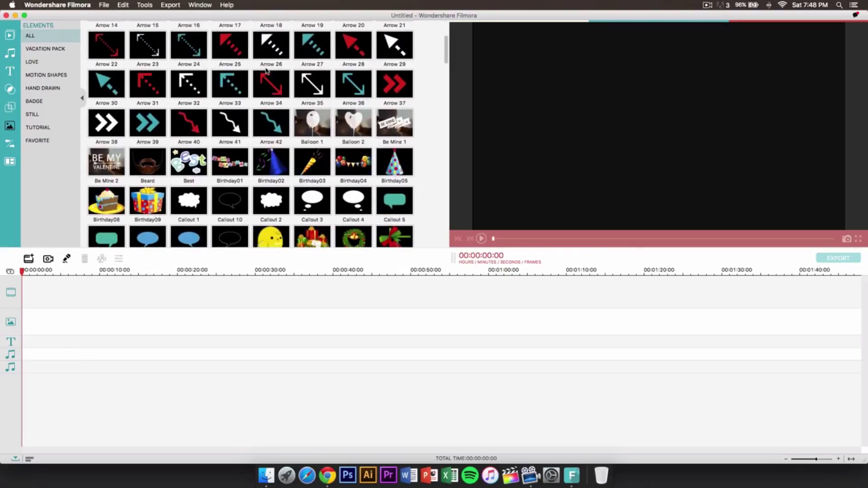
scroll(275, 75, "down", 3)
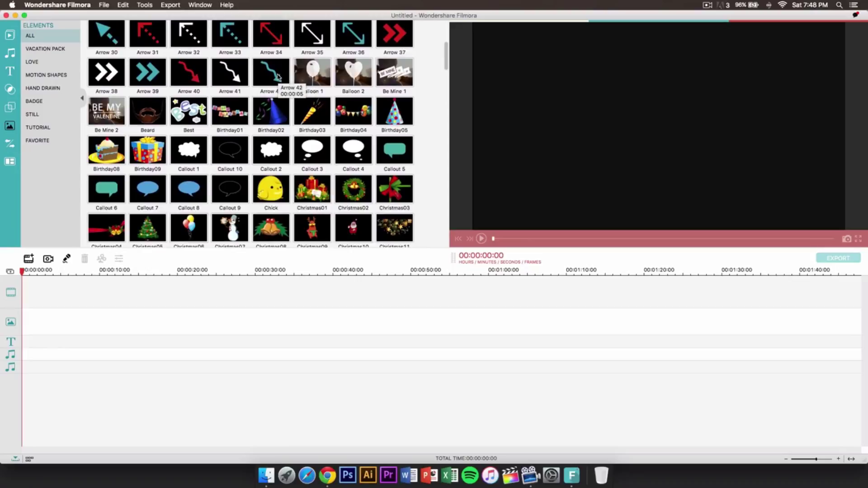
scroll(284, 77, "down", 10)
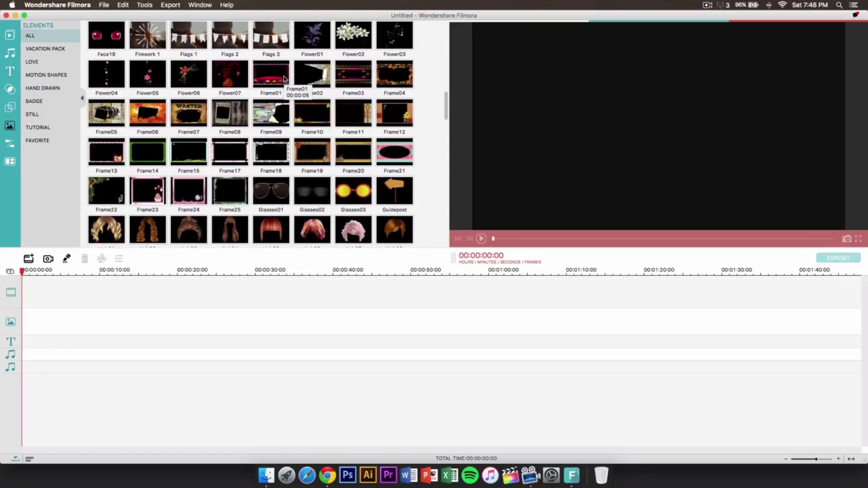
scroll(284, 78, "down", 5)
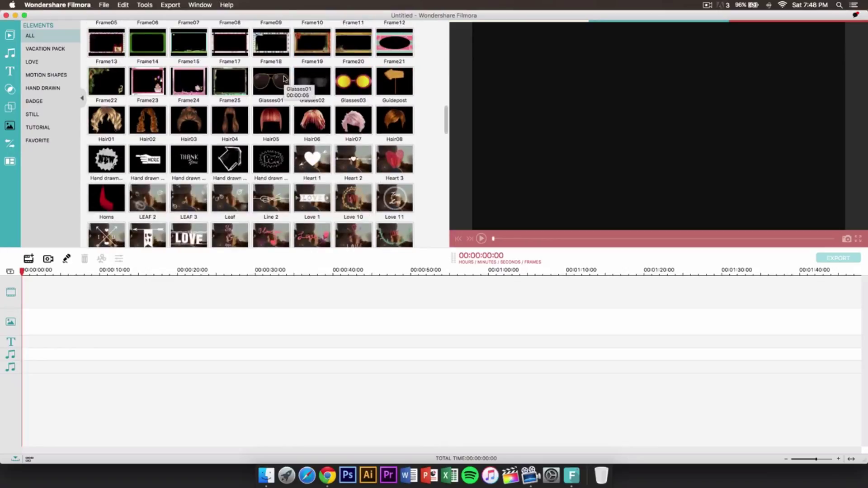
scroll(284, 78, "down", 8)
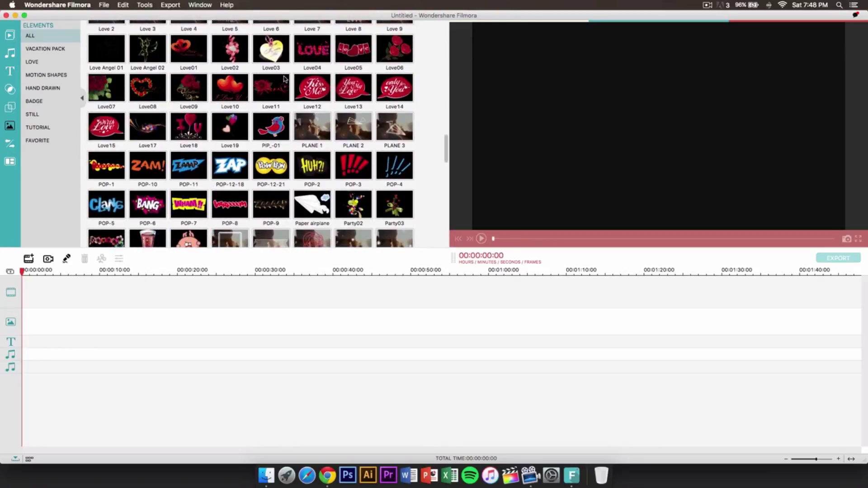
scroll(284, 78, "down", 3)
scroll(285, 79, "up", 8)
scroll(286, 82, "up", 10)
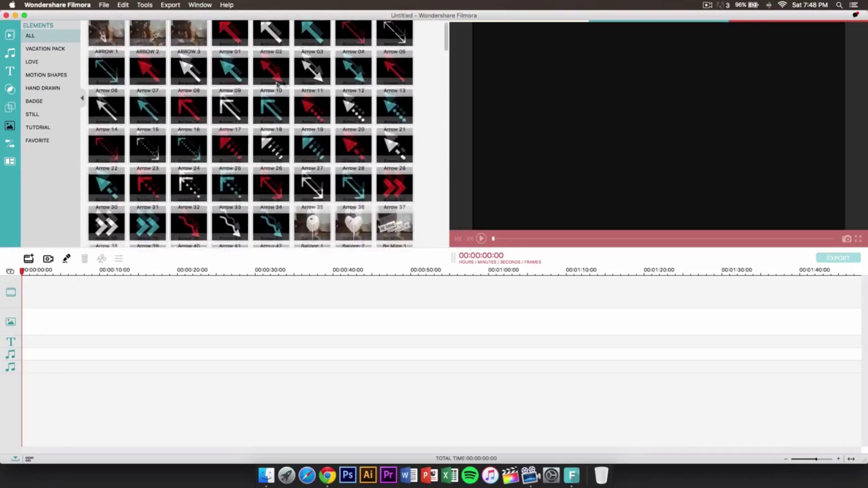
Look through the transitions library, preview the Floating Circle transition, and check the split-screen section
left_click(10, 144)
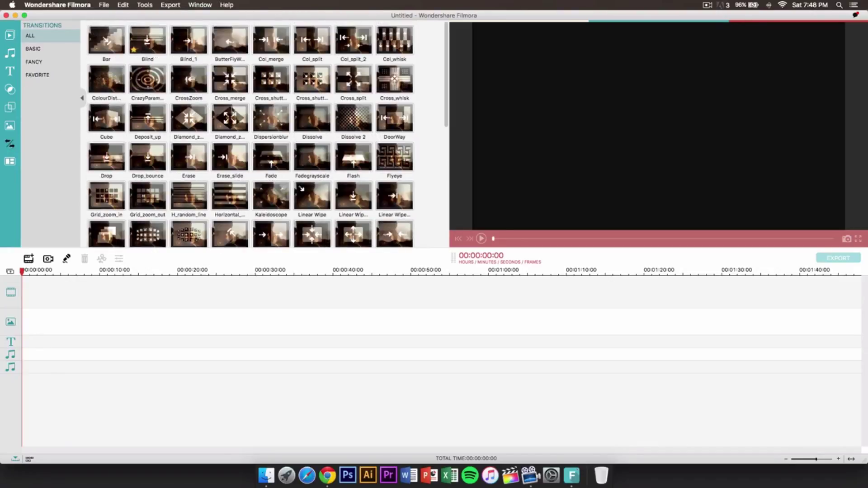
scroll(235, 108, "down", 5)
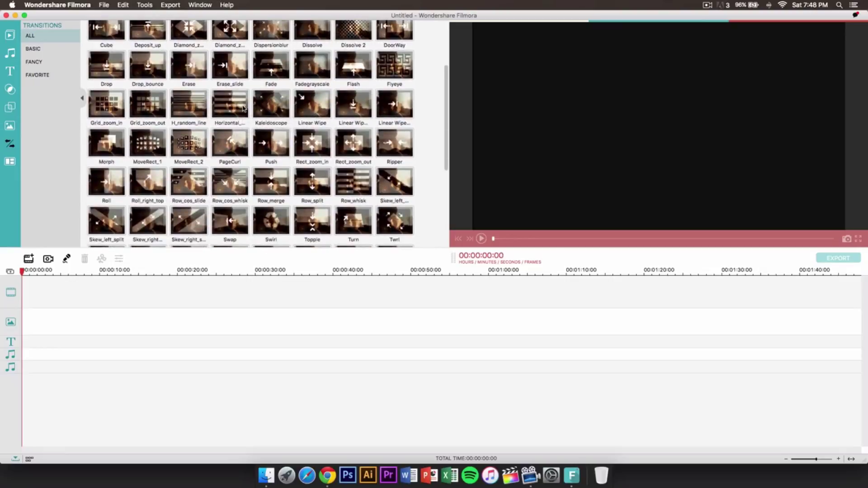
scroll(242, 108, "down", 2)
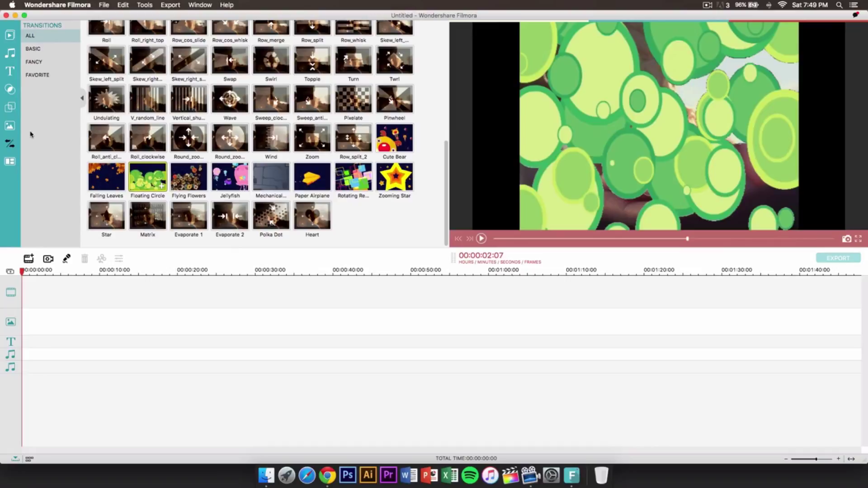
left_click(10, 162)
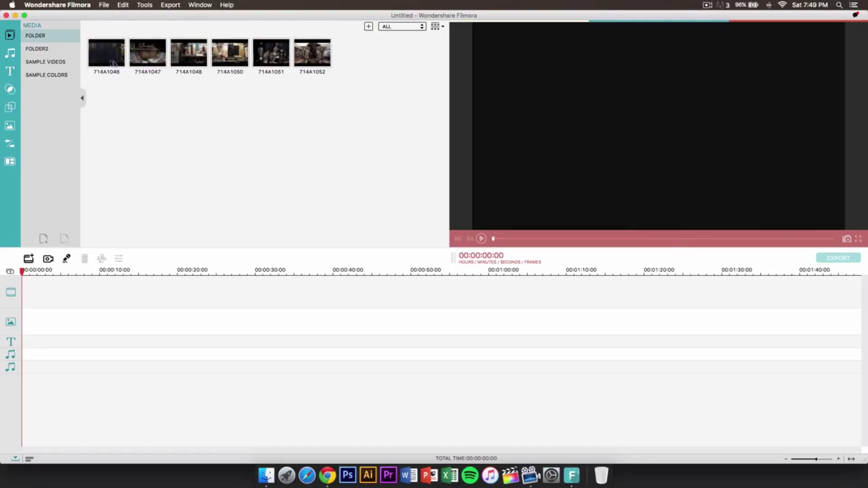
Place clips 714A1052, 714A1051, 714A1050 and 714A1047 in that order on the video track and scrub to 00:00:15:20
left_click_drag(141, 57, 37, 287)
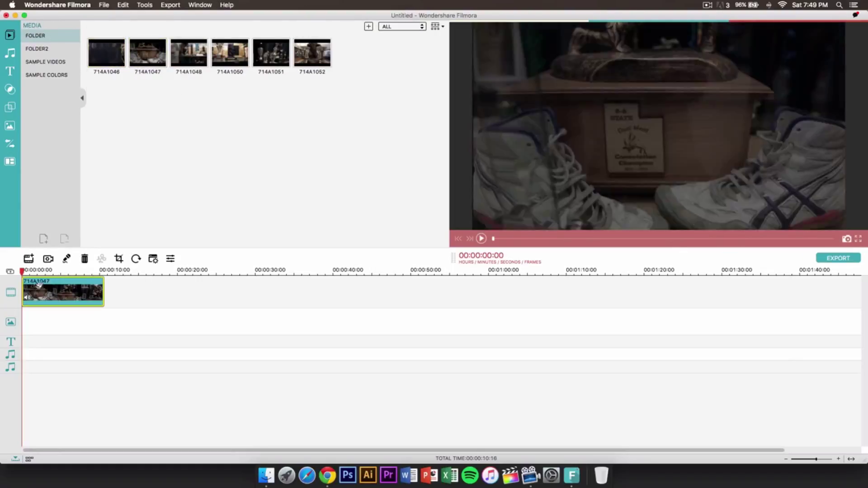
left_click(174, 49)
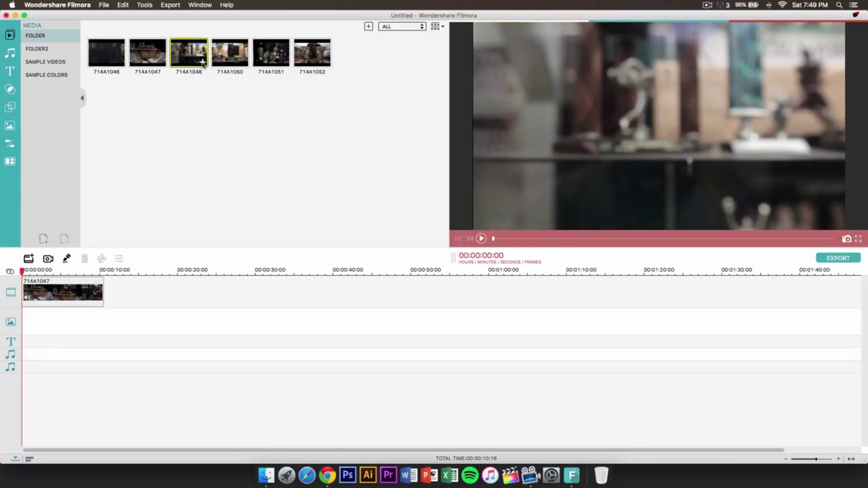
left_click(231, 61)
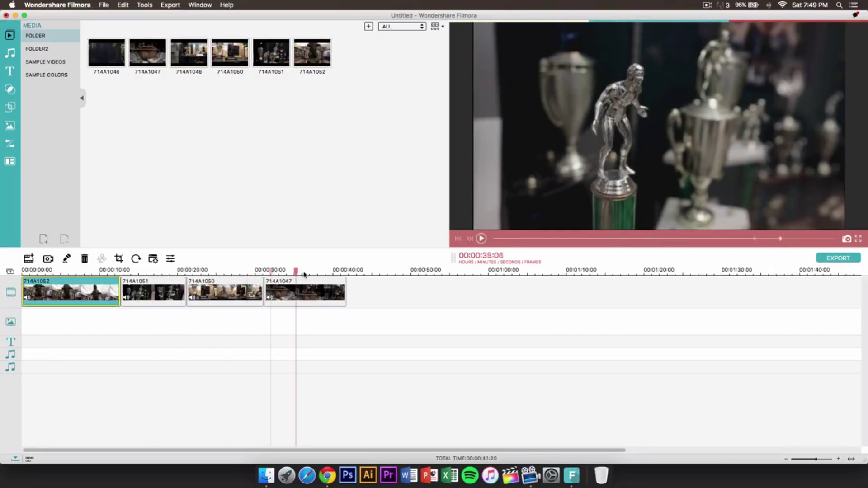
left_click_drag(304, 275, 145, 275)
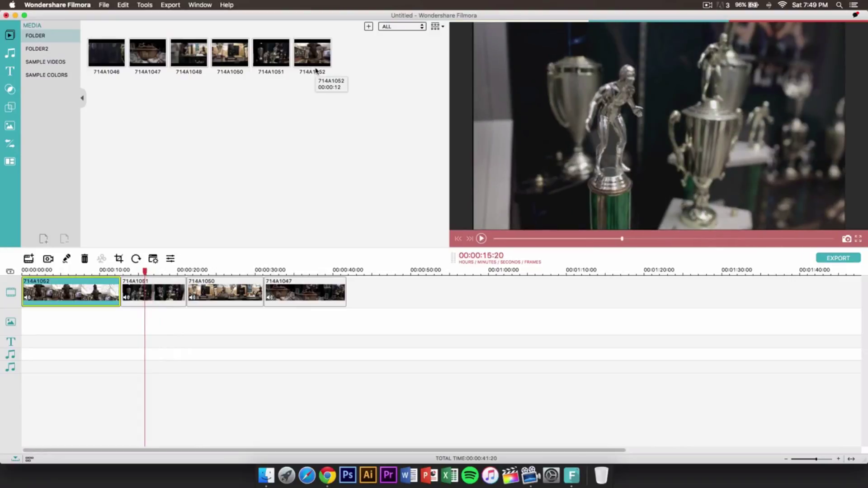
Examine the media library's type filter and its sorting options
left_click(418, 28)
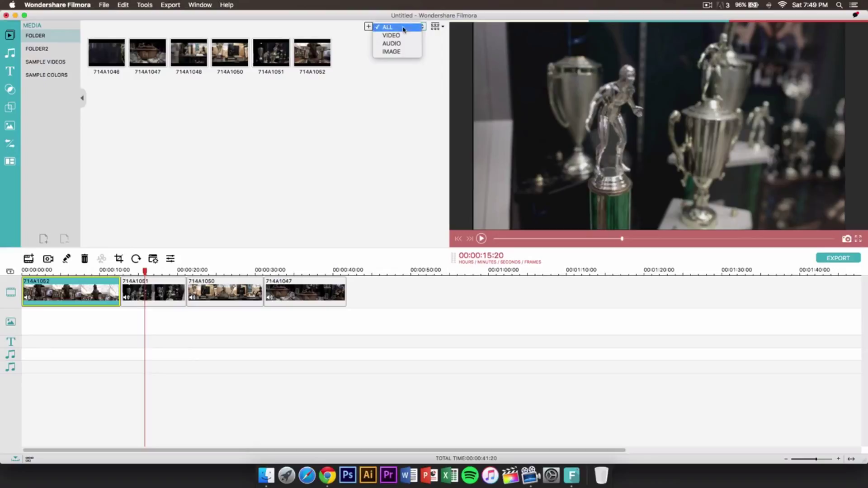
left_click(403, 27)
left_click(436, 27)
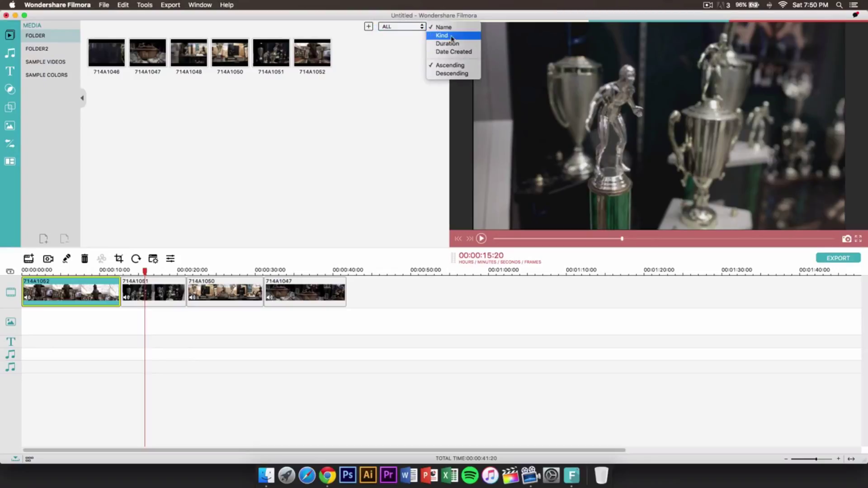
left_click(449, 74)
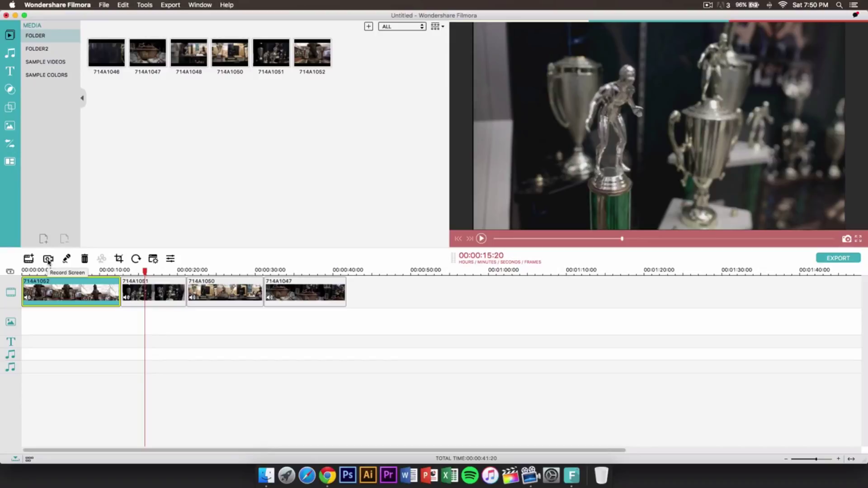
Open the Voice Over recorder, check its audio source options, and close it without recording
left_click(67, 260)
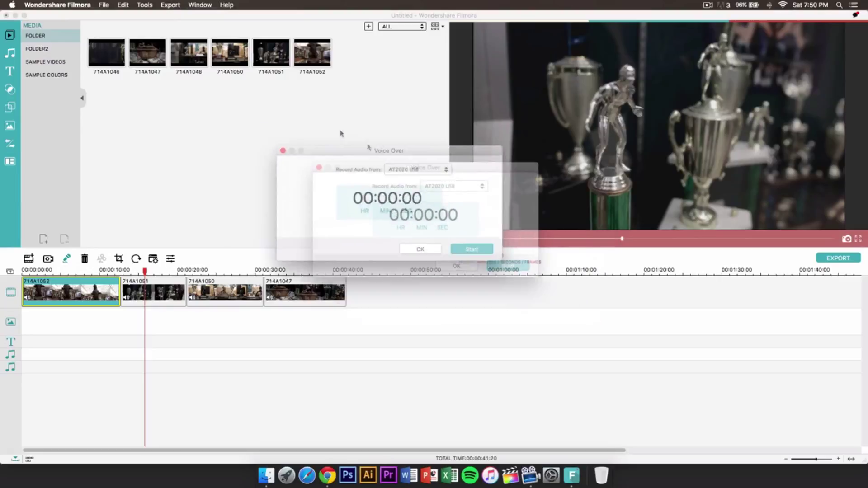
left_click(324, 128)
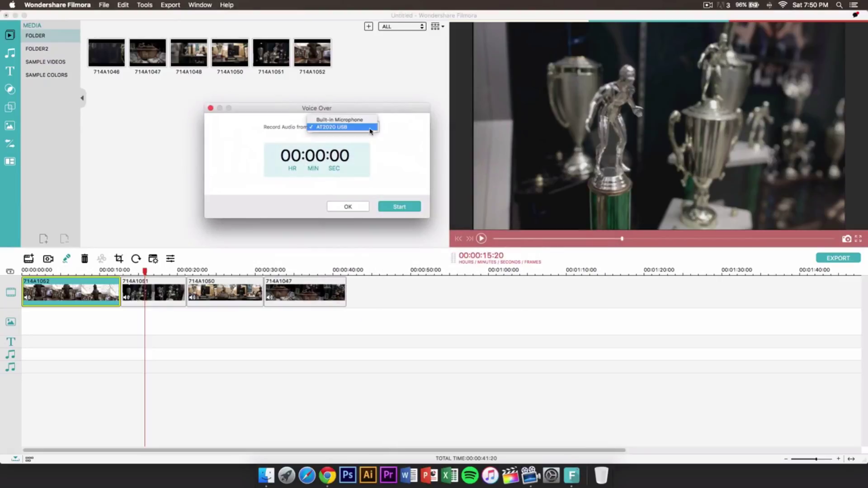
left_click(384, 132)
left_click_drag(357, 110, 354, 100)
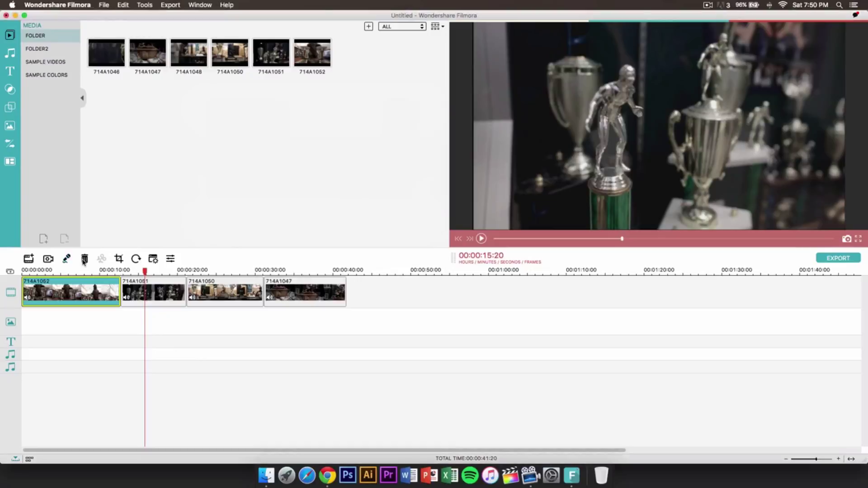
Try a smaller 16:9 crop frame on clip 714A1051, restoring it to the full picture
left_click(154, 285)
left_click(101, 286)
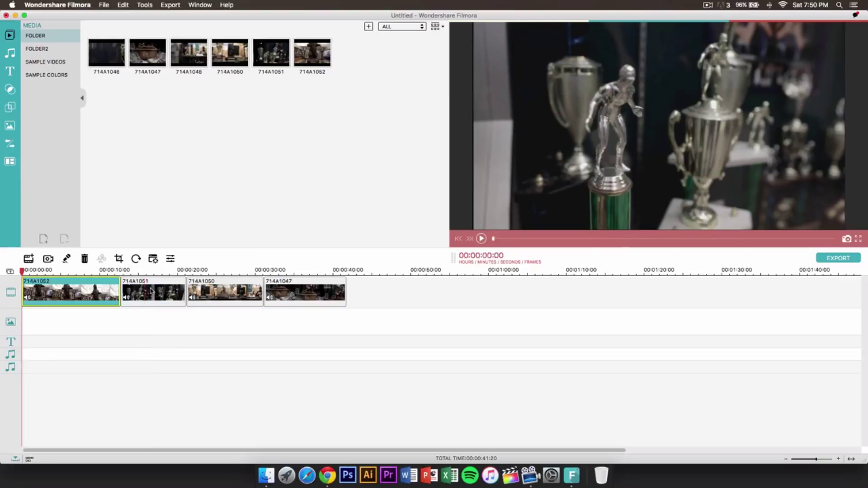
left_click(152, 292)
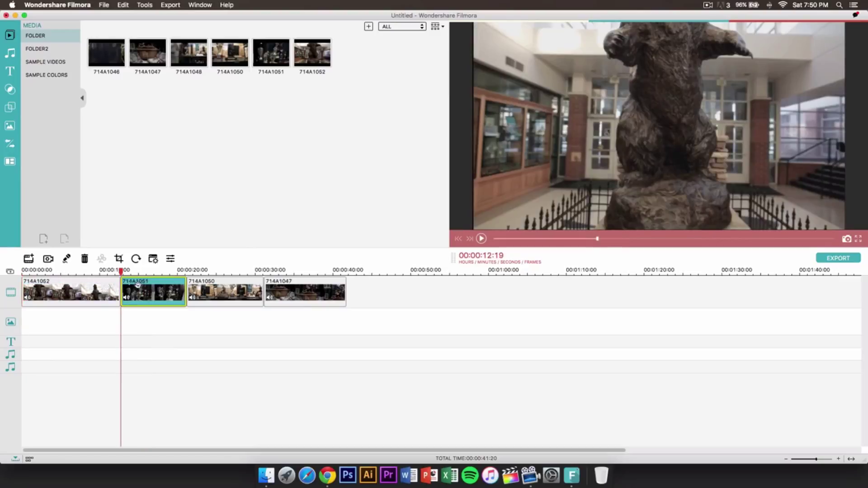
left_click(119, 259)
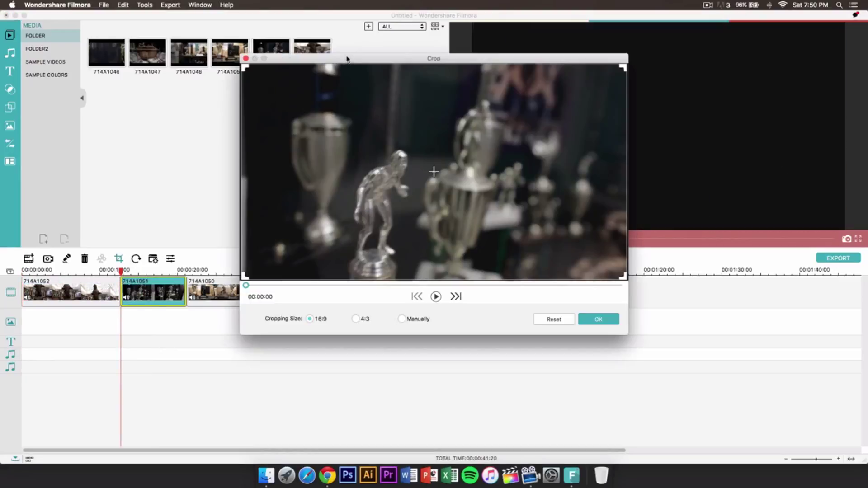
left_click_drag(346, 58, 406, 51)
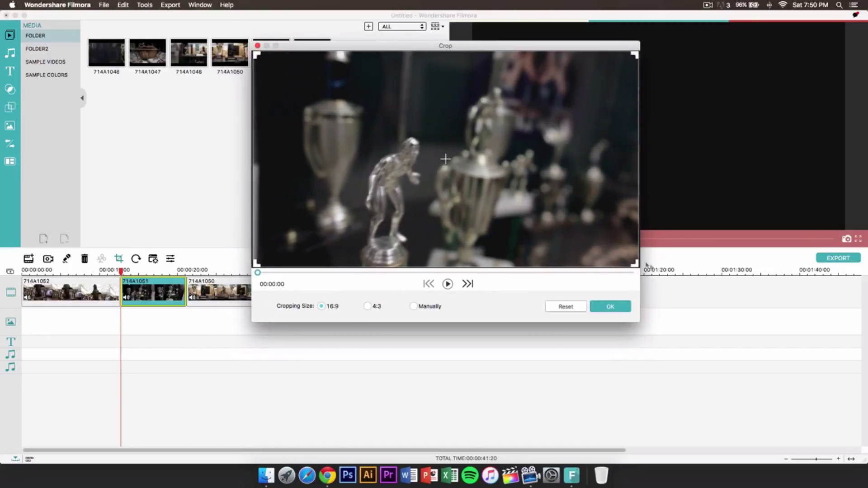
left_click_drag(635, 265, 559, 236)
left_click_drag(502, 201, 488, 241)
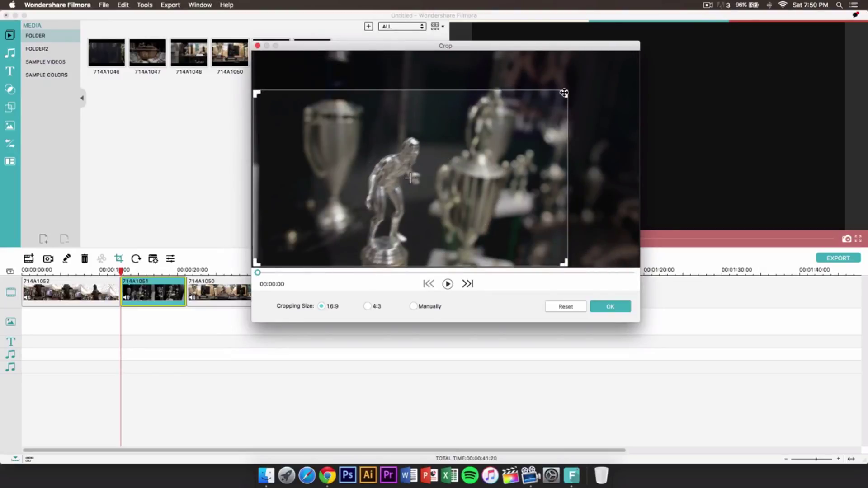
left_click_drag(569, 89, 635, 51)
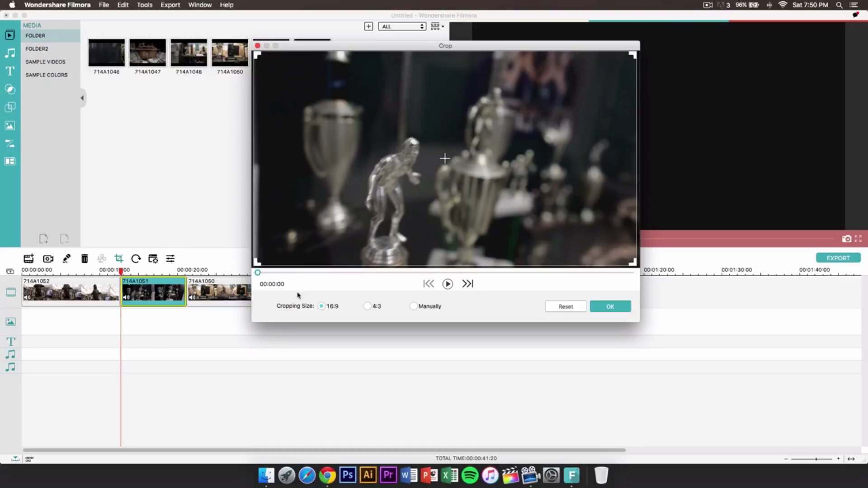
Play clip 714A1051 in the crop preview, reset the crop and confirm
left_click(448, 283)
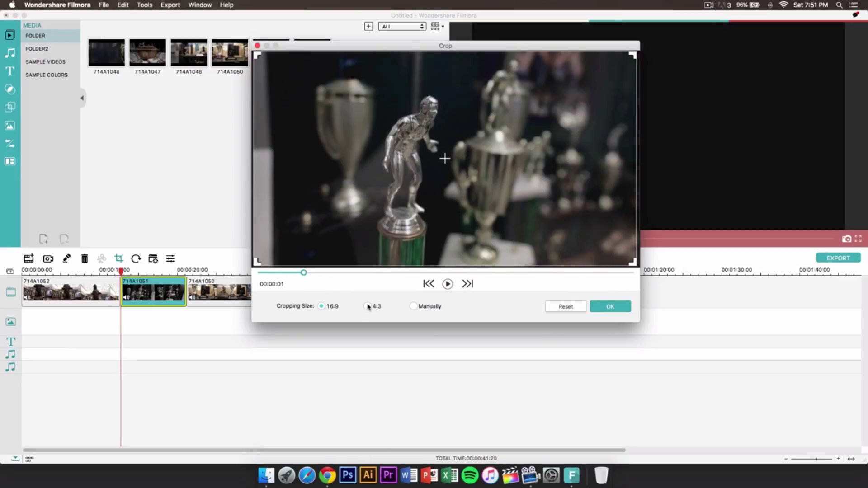
left_click(566, 307)
left_click(609, 306)
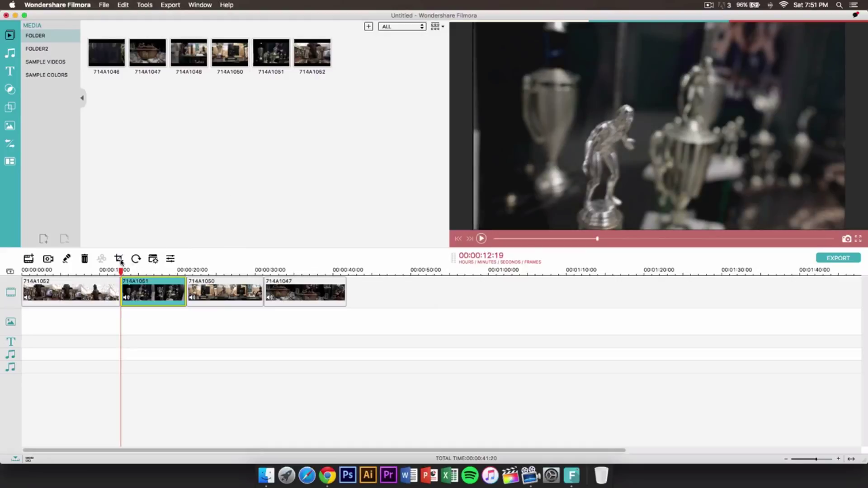
Try rotating clip 714A1051 clockwise through a full turn and flipping it horizontally and vertically
left_click(135, 261)
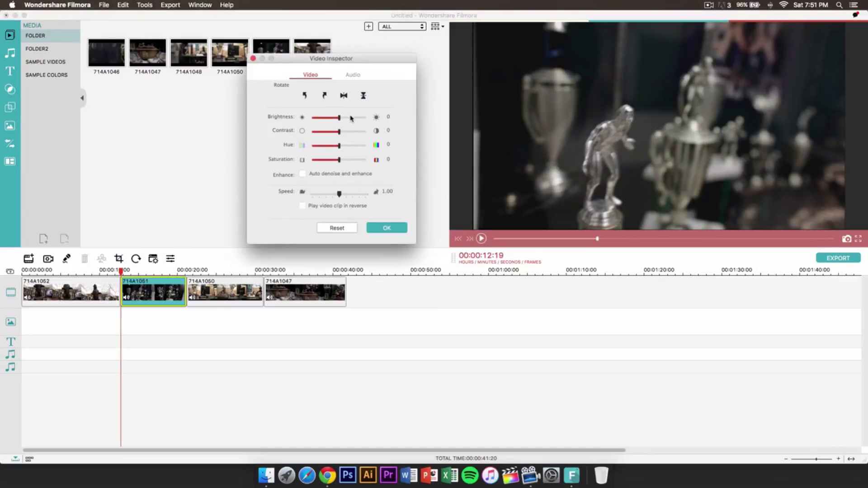
left_click(323, 95)
left_click(323, 95)
left_click(323, 95)
left_click(322, 96)
left_click(343, 96)
left_click(363, 96)
left_click(363, 95)
Try brightness -13, contrast 7, auto denoise and enhance, and a playback speed of 0.33 on clip 714A1051
left_click_drag(340, 118, 342, 132)
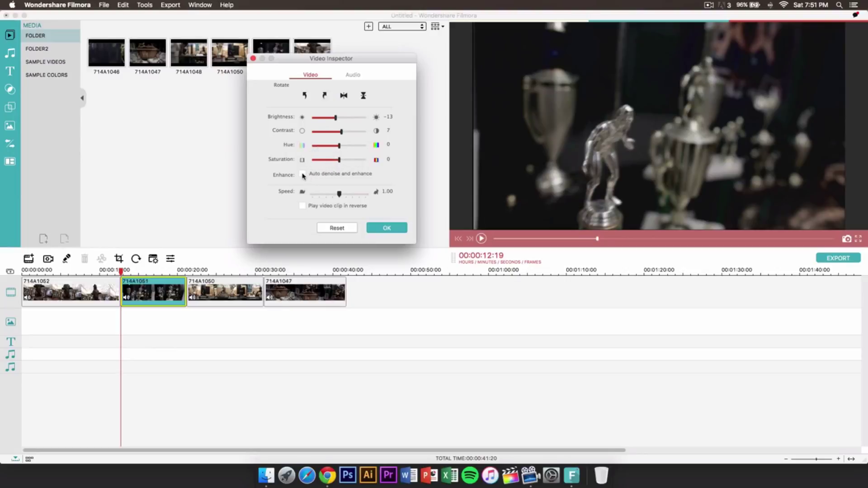
left_click(302, 175)
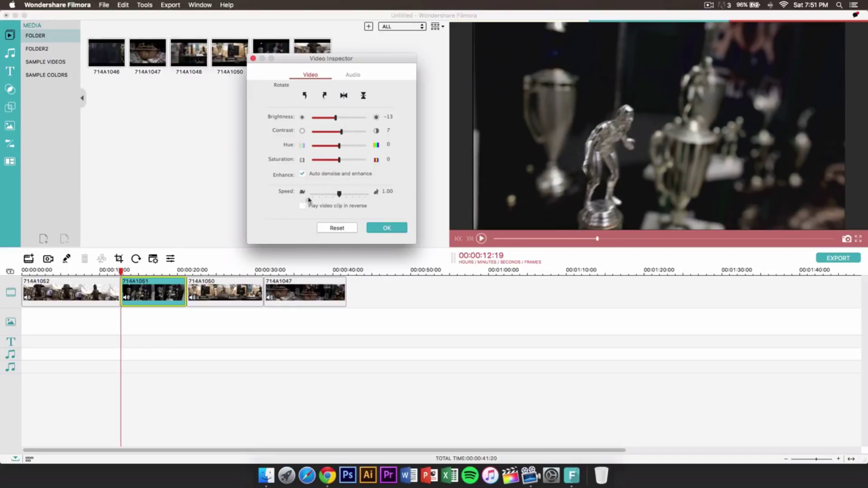
left_click_drag(342, 194, 343, 195)
left_click_drag(338, 195, 325, 196)
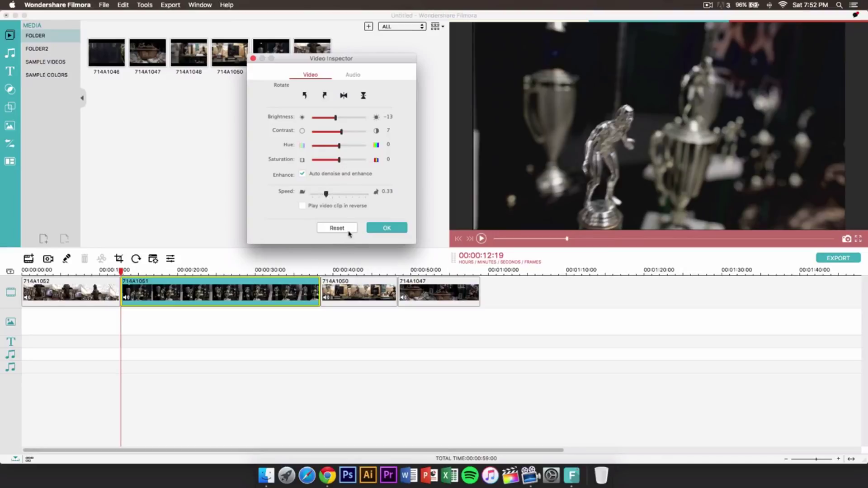
Try a faster playback speed on clip 714A1051, bring it back to normal and reset all video adjustments
left_click(353, 194)
left_click_drag(352, 195, 340, 194)
left_click(342, 228)
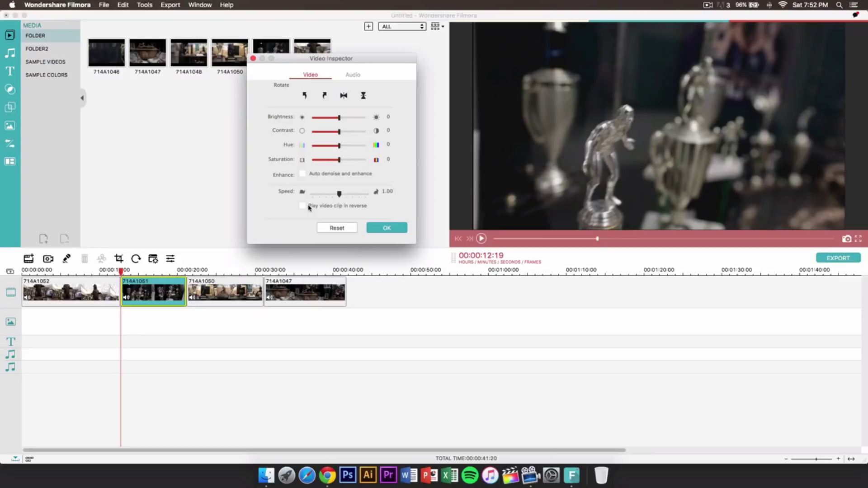
Try audio fade-in and fade-out on clip 714A1051, reset the audio settings and confirm
left_click(354, 74)
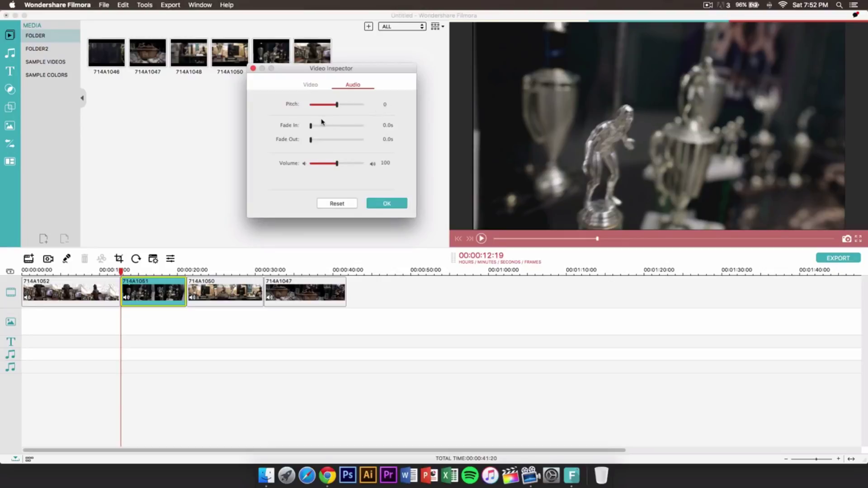
left_click_drag(312, 127, 322, 127)
left_click_drag(311, 141, 335, 141)
left_click(356, 205)
left_click(369, 206)
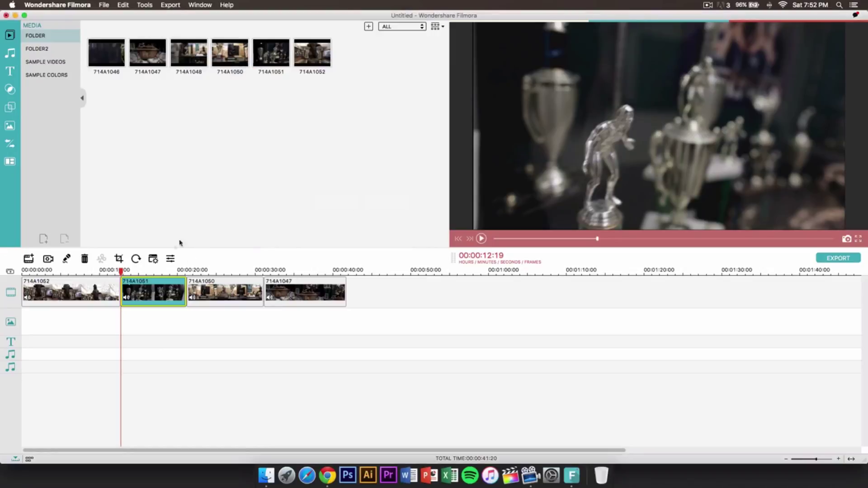
Enable Mosaic for clip 714A1051 in the Power Tool and position a mosaic area over the trophy figure's upper body
left_click(152, 259)
left_click_drag(377, 71, 312, 52)
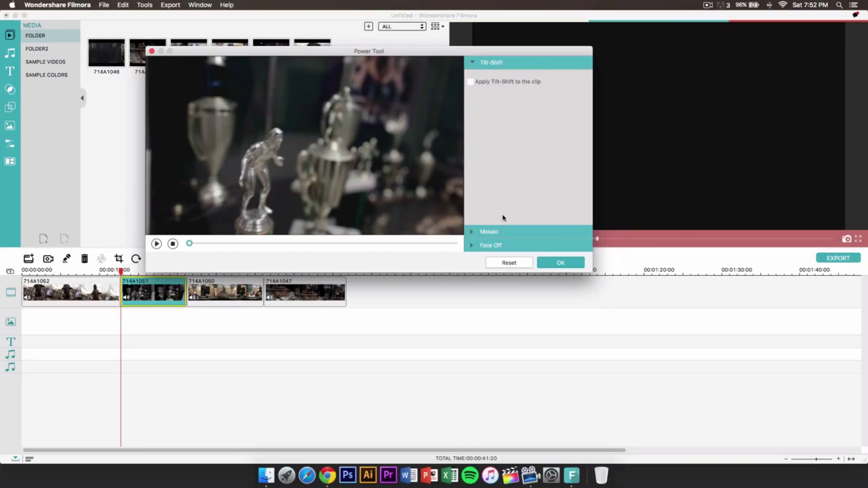
left_click(479, 231)
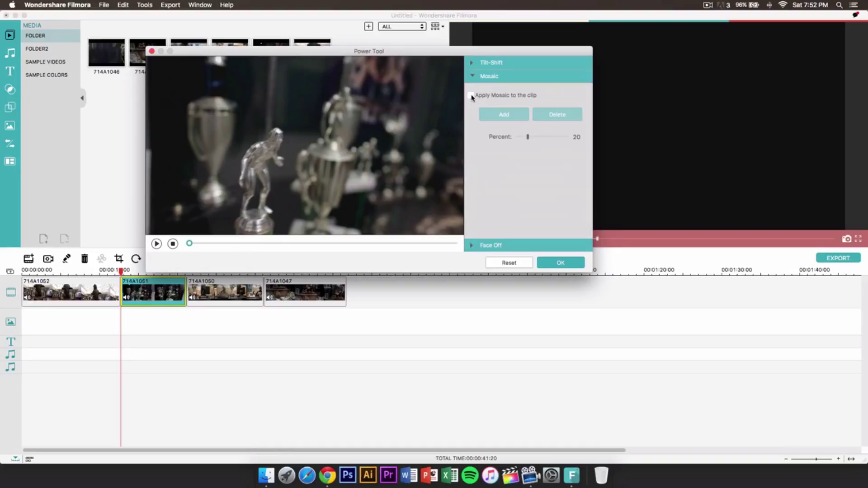
left_click(471, 96)
left_click(524, 112)
left_click_drag(319, 150, 267, 147)
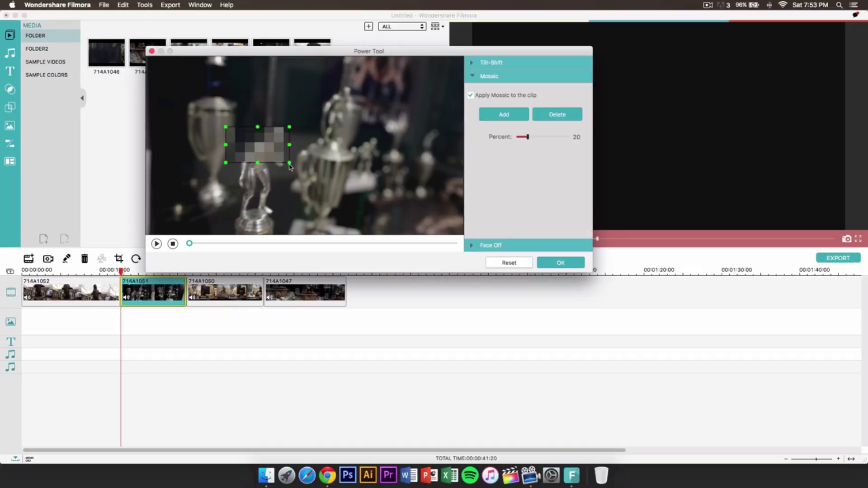
Resize the mosaic around the trophy figure, set its percentage to 18, and check the Face Off section
left_click_drag(290, 163, 258, 157)
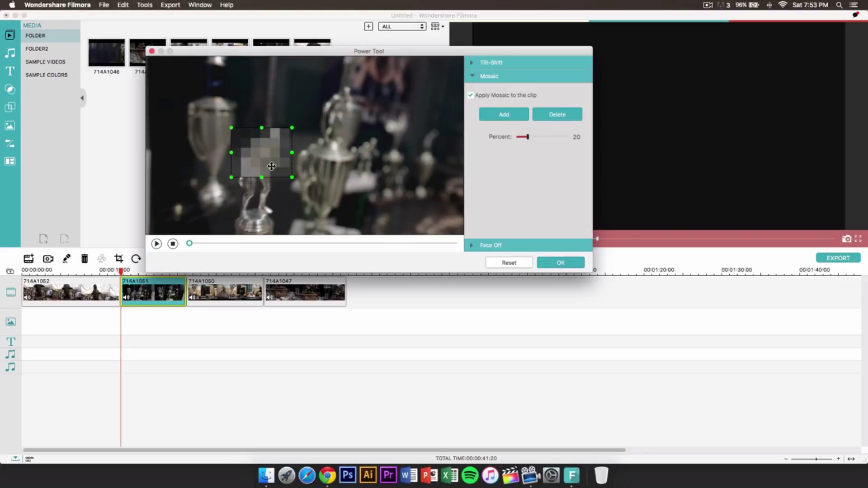
left_click_drag(269, 156, 269, 149)
mouse_move(527, 137)
left_mouse_down()
mouse_move(520, 140)
mouse_move(547, 137)
mouse_move(517, 138)
mouse_move(526, 137)
left_mouse_up()
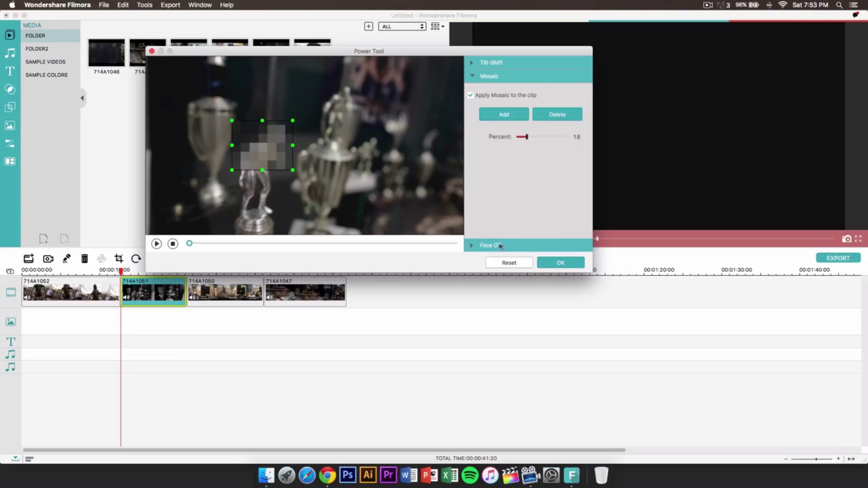
left_click(474, 246)
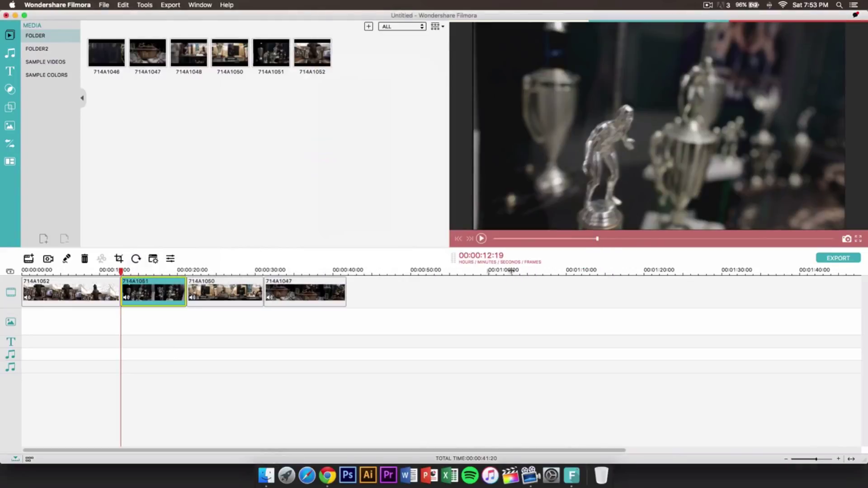
Capture a snapshot of the frame at 00:00:01:07 in clip 714A1052
left_click_drag(427, 271, 492, 263)
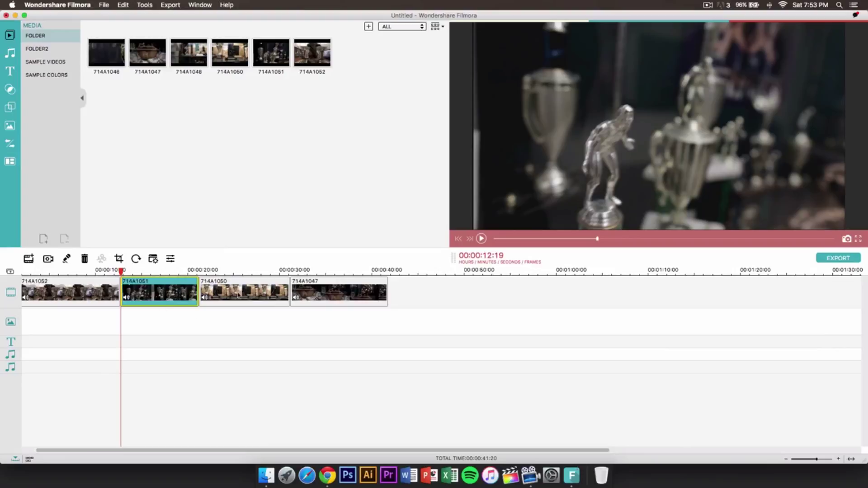
key("shift+z")
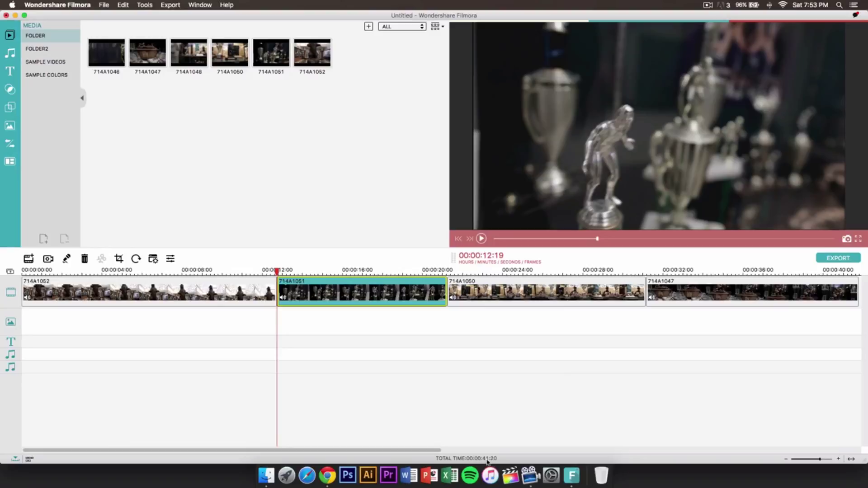
left_click_drag(597, 239, 503, 240)
left_click(846, 240)
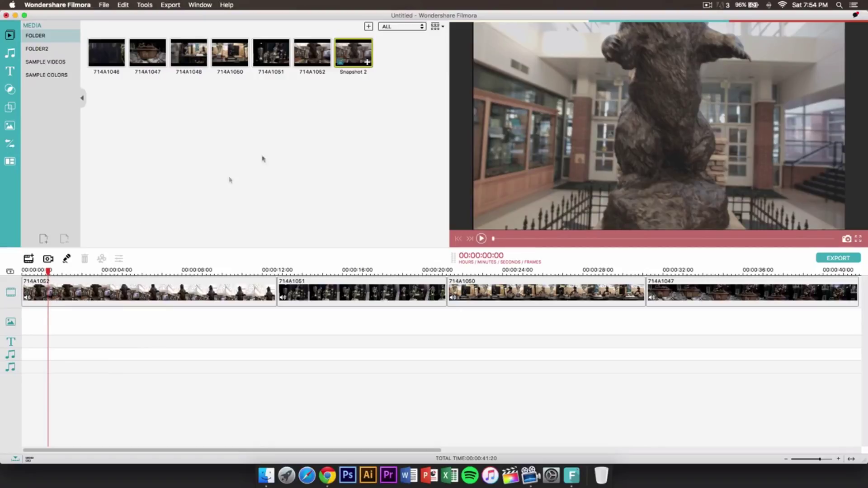
Place the captured snapshot on the picture track under clip 714A1052, starting at 00:00:01:07
left_click_drag(161, 256, 53, 324)
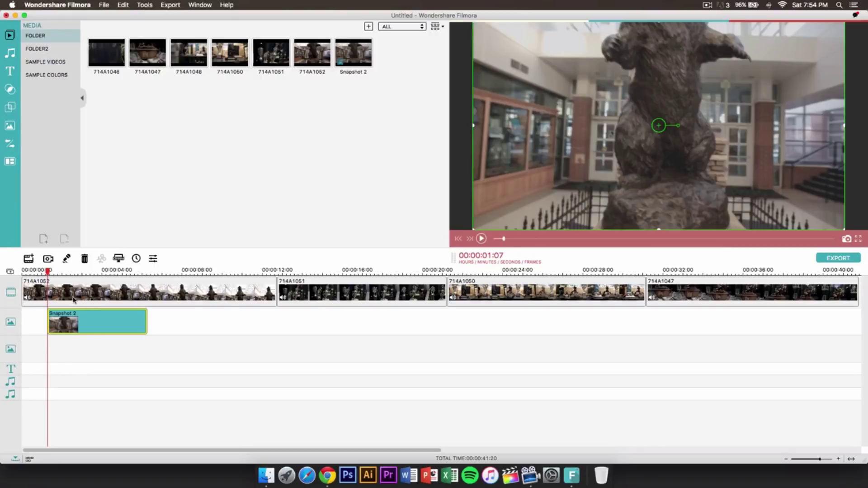
left_click(53, 290)
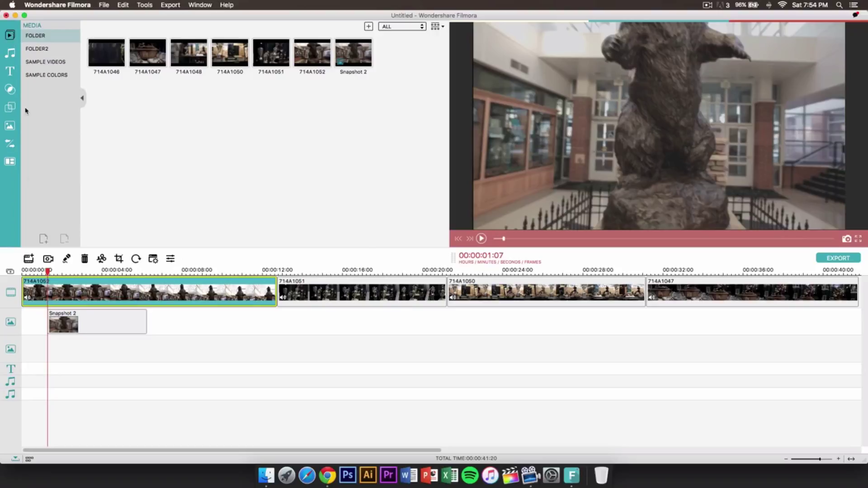
left_click(31, 312)
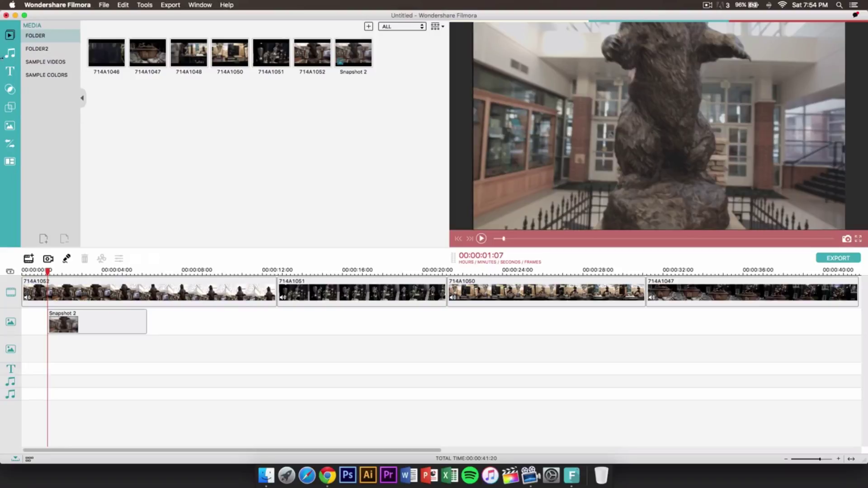
Add the song Chemical help to the first music track from the start, and browse the other music categories
left_click(6, 54)
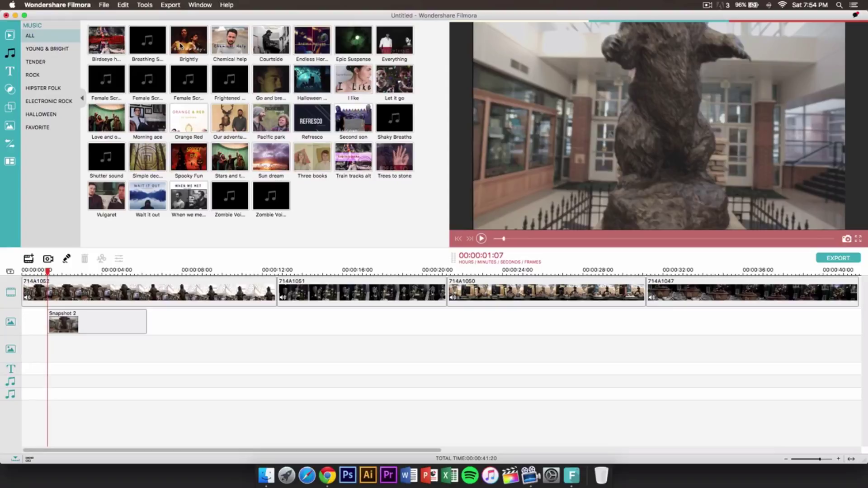
left_click(230, 45)
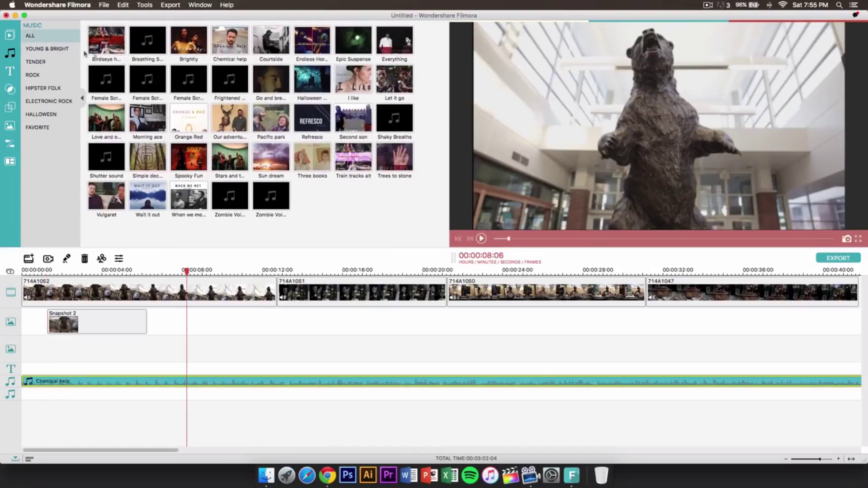
left_click(47, 48)
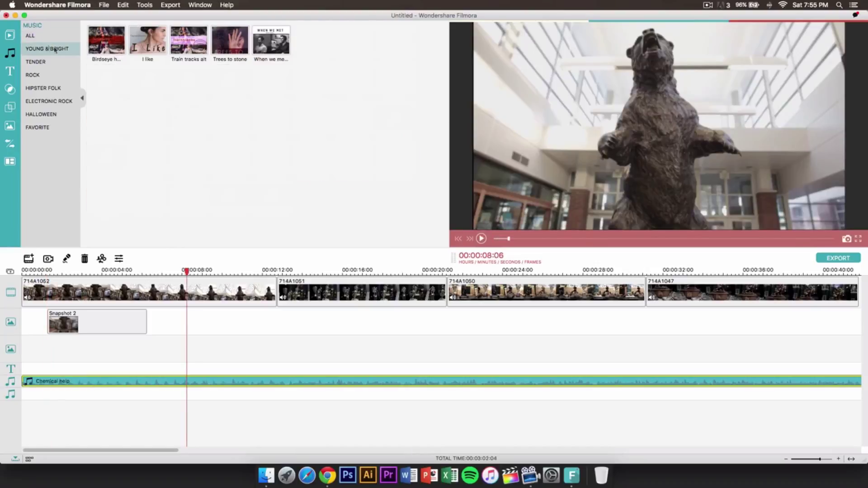
left_click(44, 64)
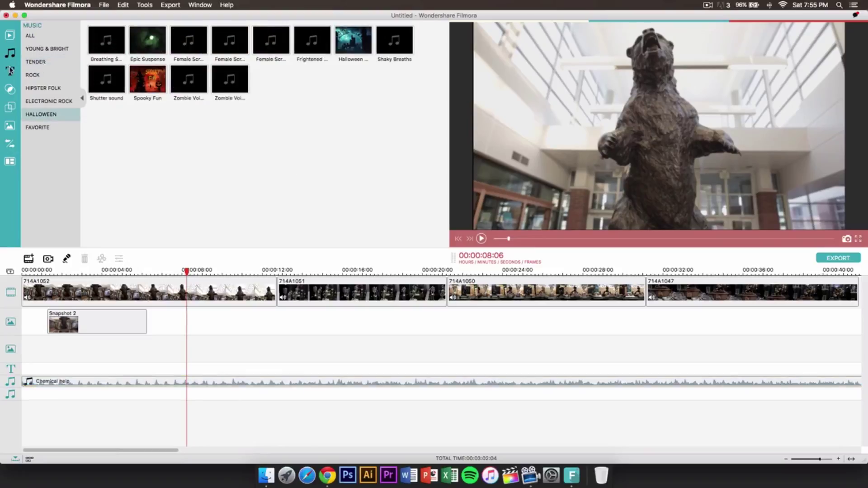
Preview the wreath titles and place Wreath Lower 3rd on the text track at the start of clip 714A1051
left_click(10, 71)
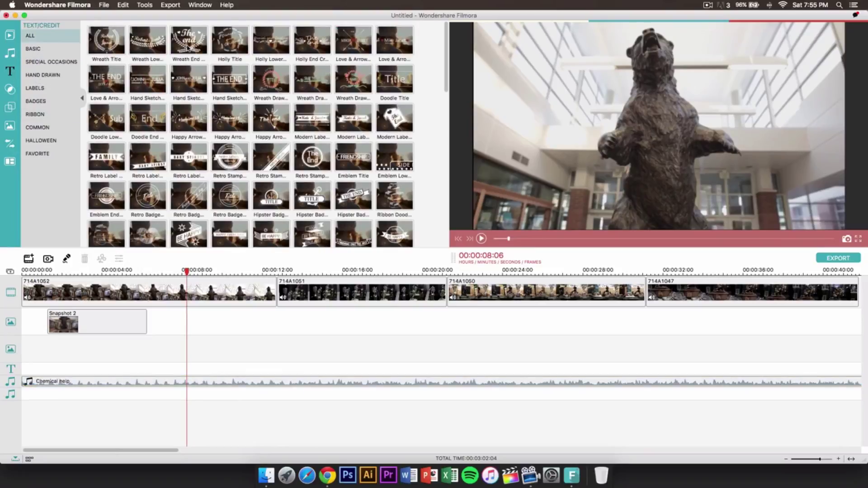
left_click(195, 45)
left_click(162, 47)
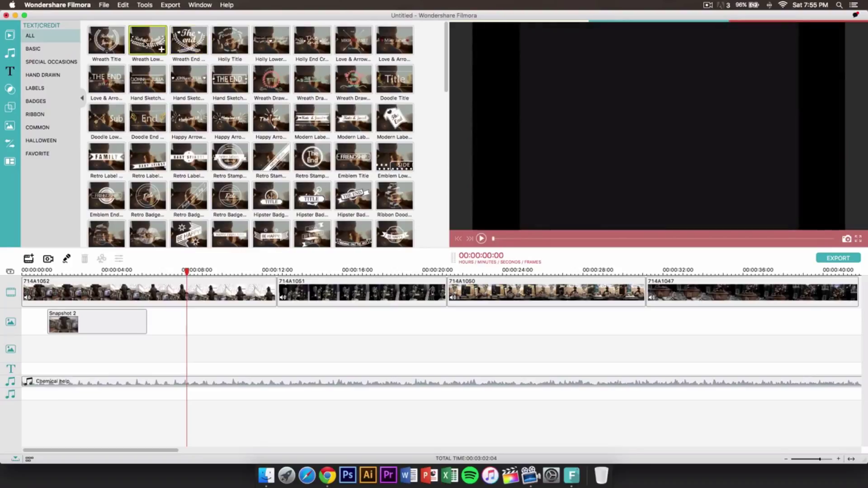
left_click_drag(151, 42, 275, 343)
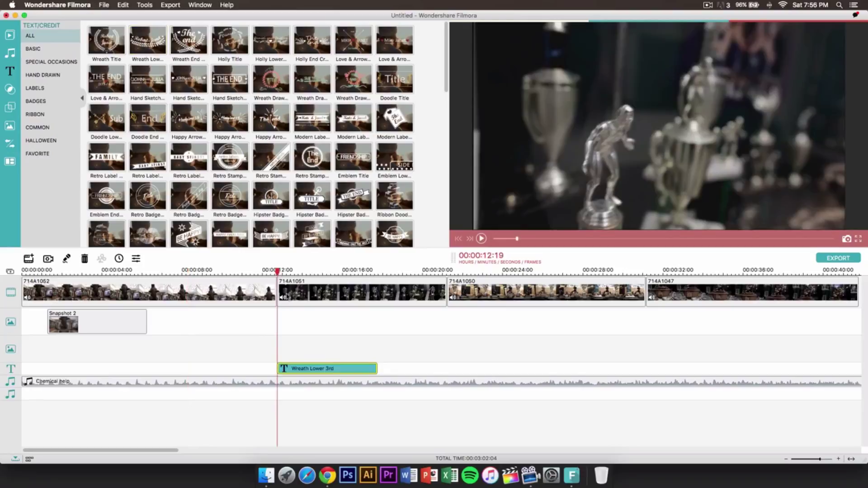
Set the audio volume of clip 714A1051 to 0
double_click(283, 296)
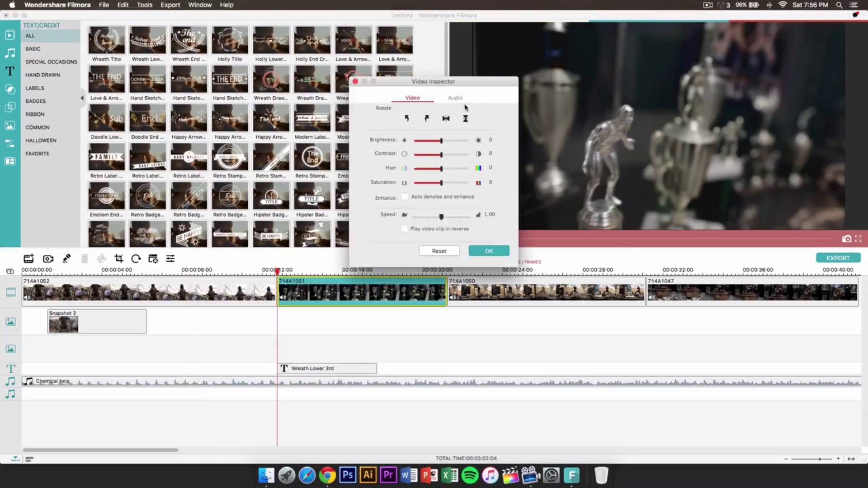
left_click(460, 100)
left_click_drag(437, 177, 397, 183)
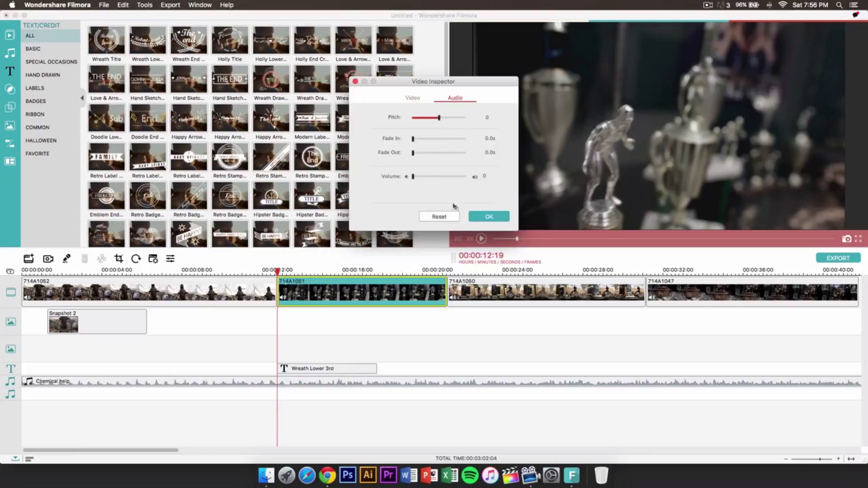
left_click(481, 217)
Detach the audio from clip 714A1051 onto its own track and check the detached audio's settings
right_click(308, 290)
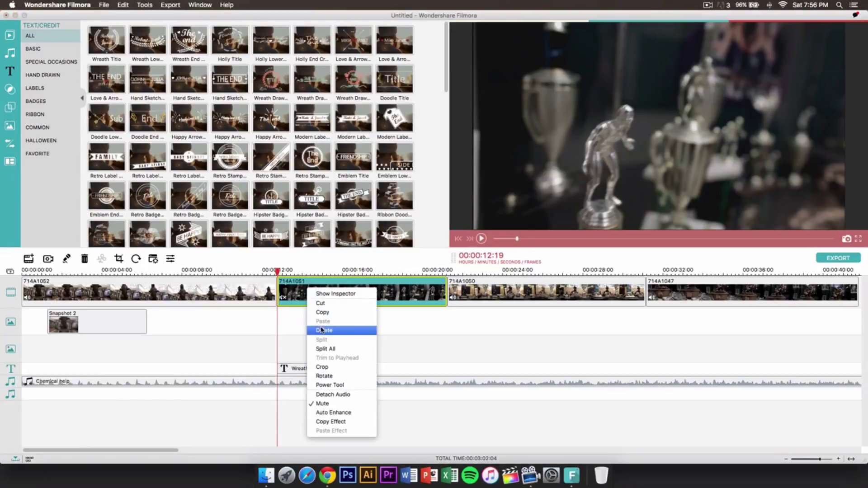
left_click(334, 394)
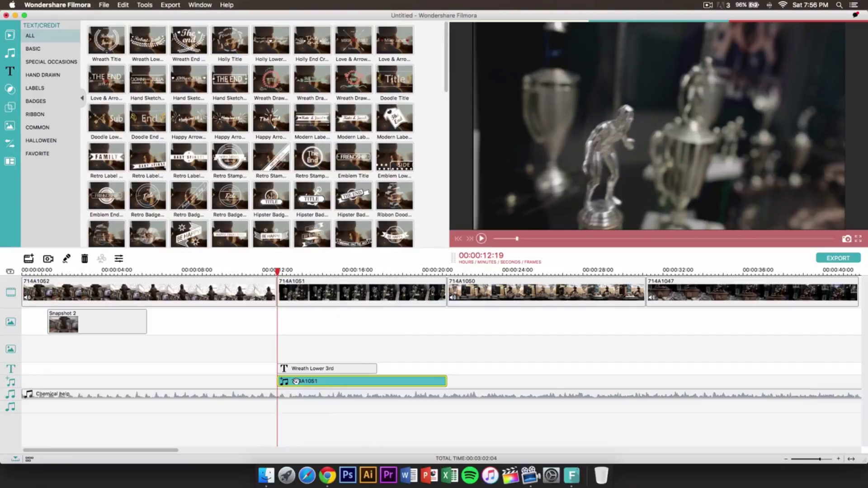
double_click(296, 381)
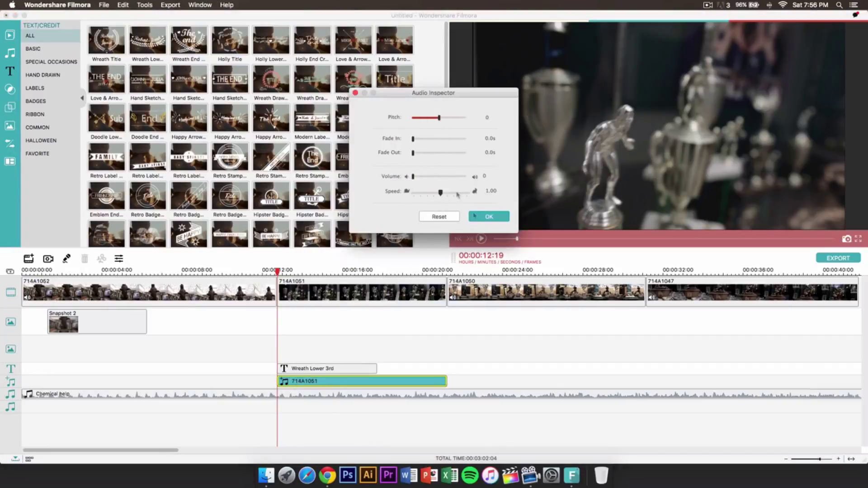
left_click(483, 218)
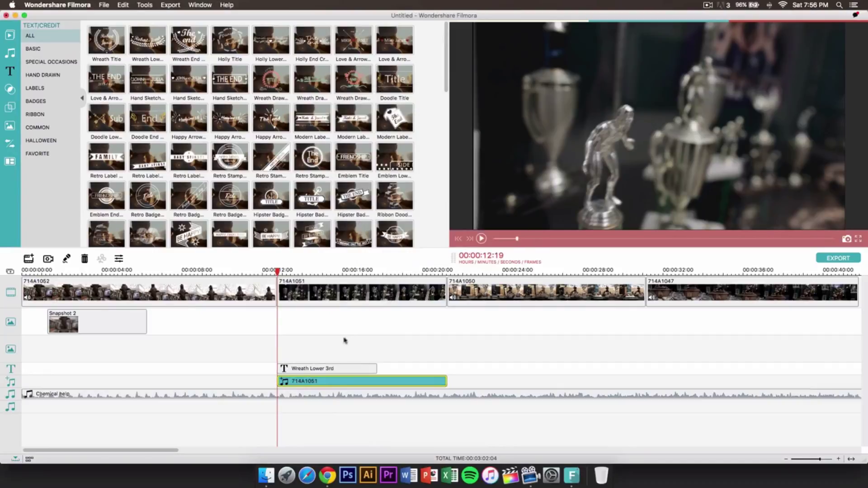
Split video clip 714A1051 at 00:00:14:00
left_click(329, 296)
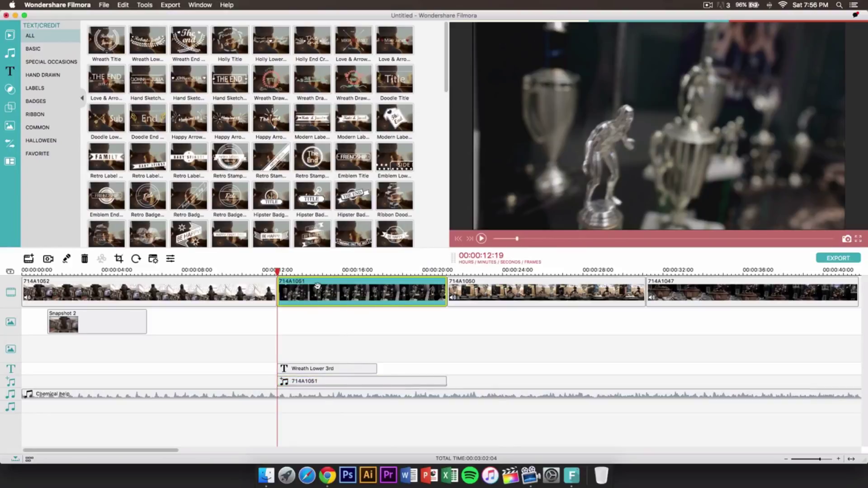
right_click(317, 286)
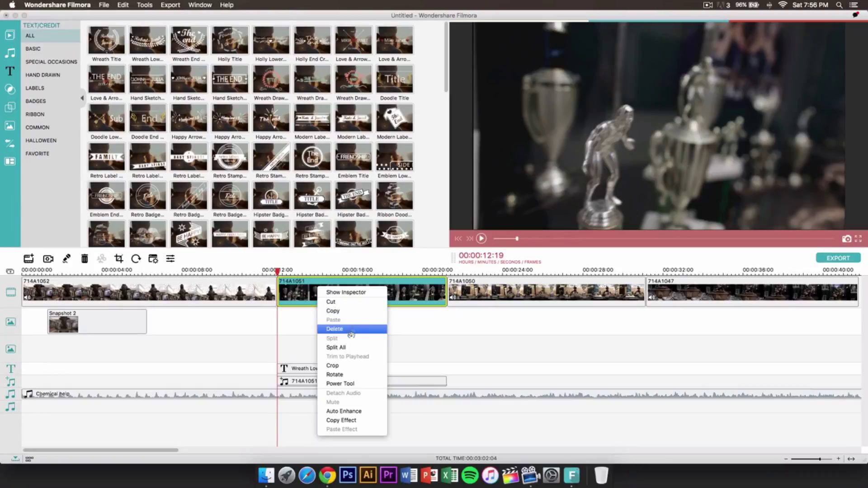
left_click(354, 348)
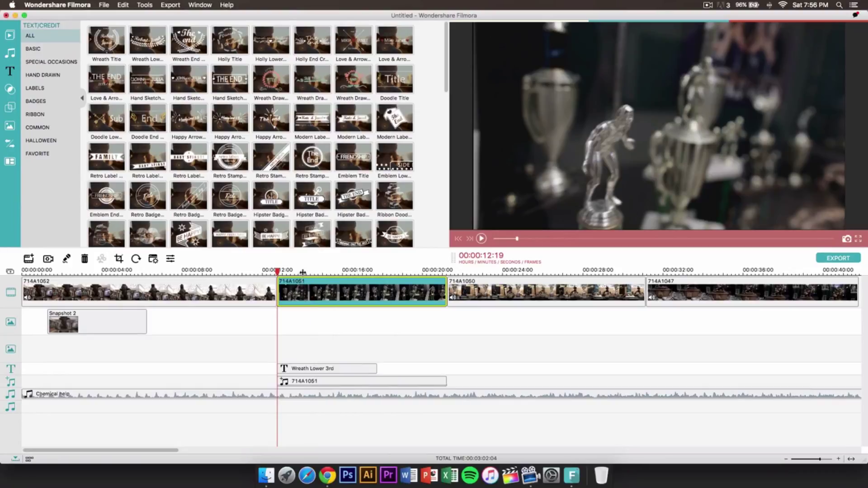
right_click(344, 284)
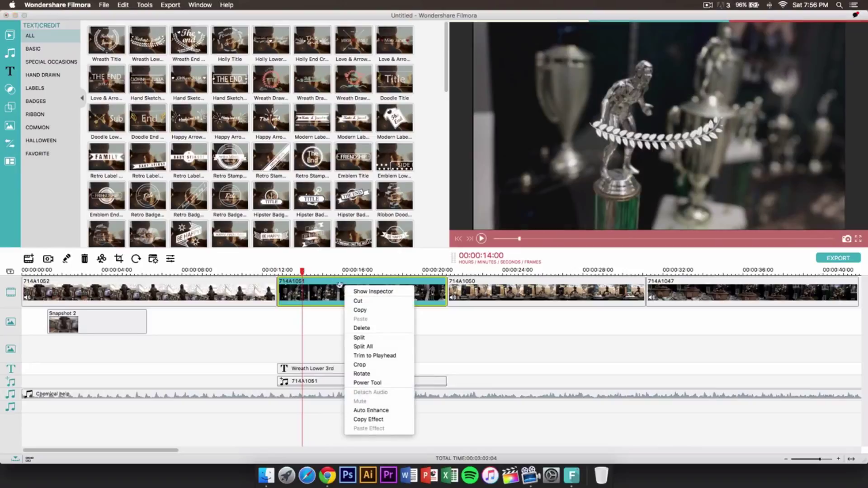
left_click(357, 337)
Play the timeline from 00:00:14:12 to 00:00:15:06 to preview the wreath title's animation
left_click_drag(303, 273, 312, 273)
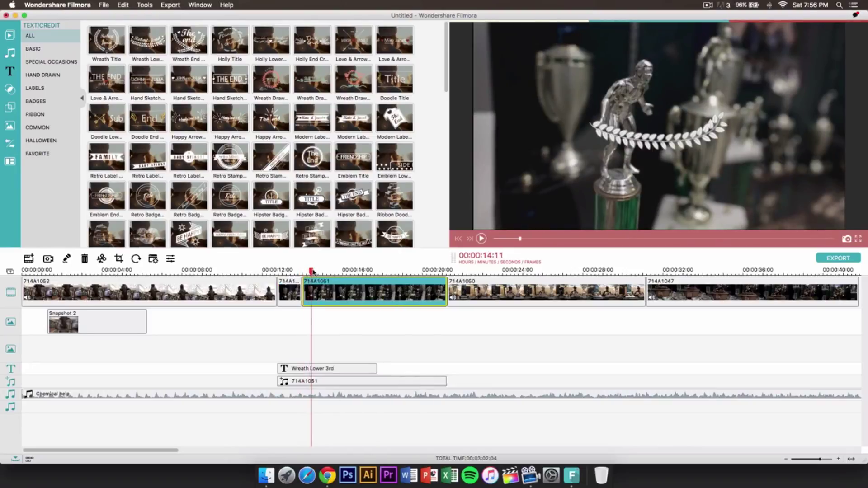
right_click(346, 288)
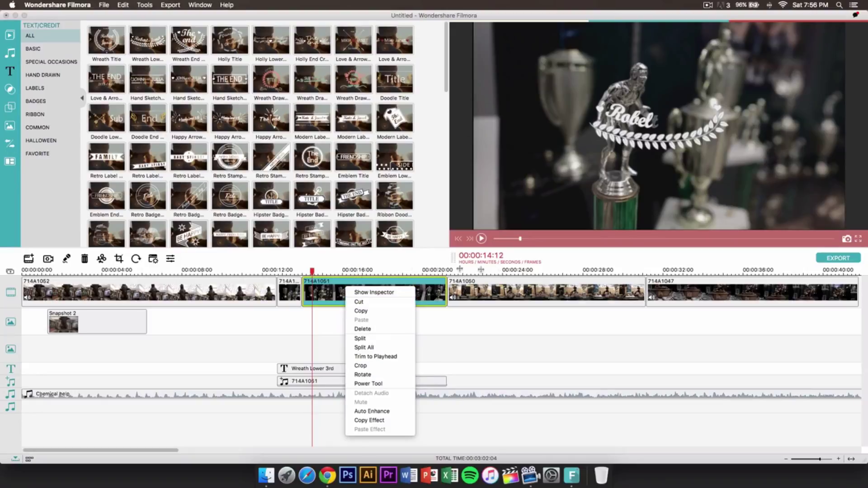
left_click(328, 282)
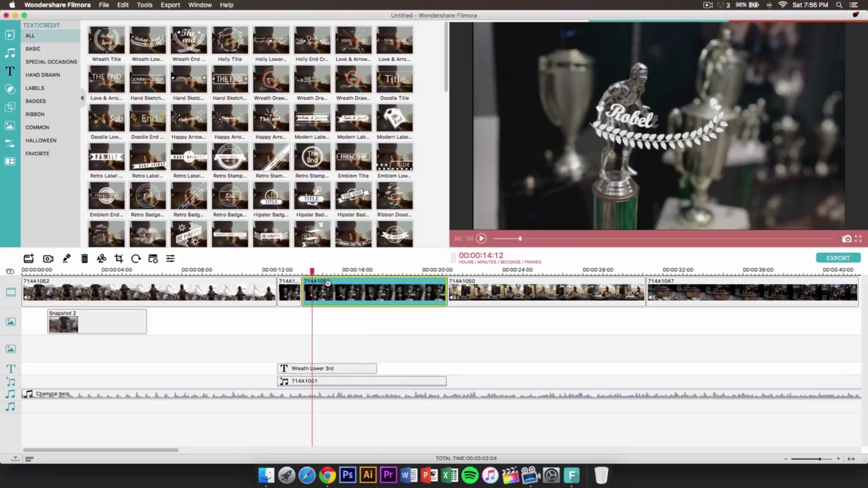
left_click(273, 326)
key("space")
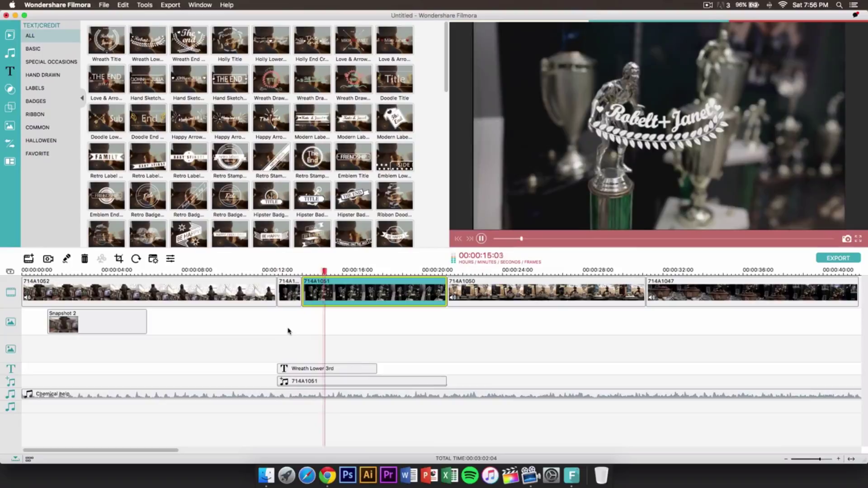
key("space")
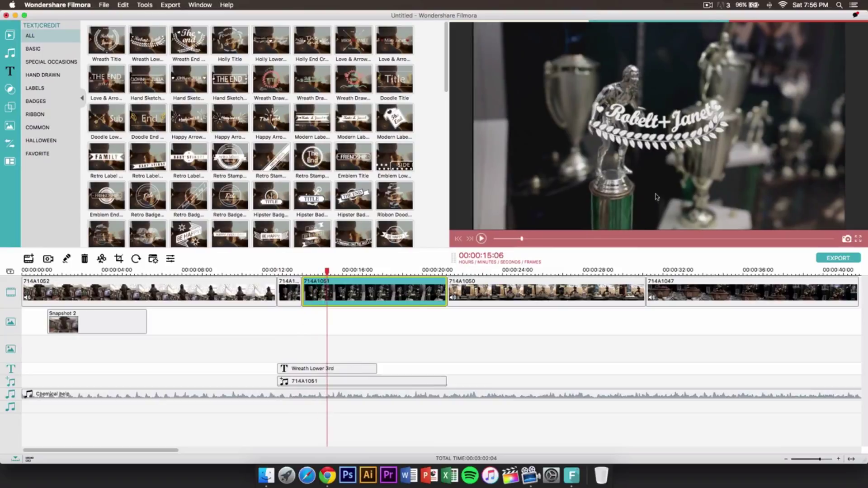
Replace both placeholder names in the Wreath Lower 3rd title with the new couple's first names, keeping the plus sign between them
left_click(328, 369)
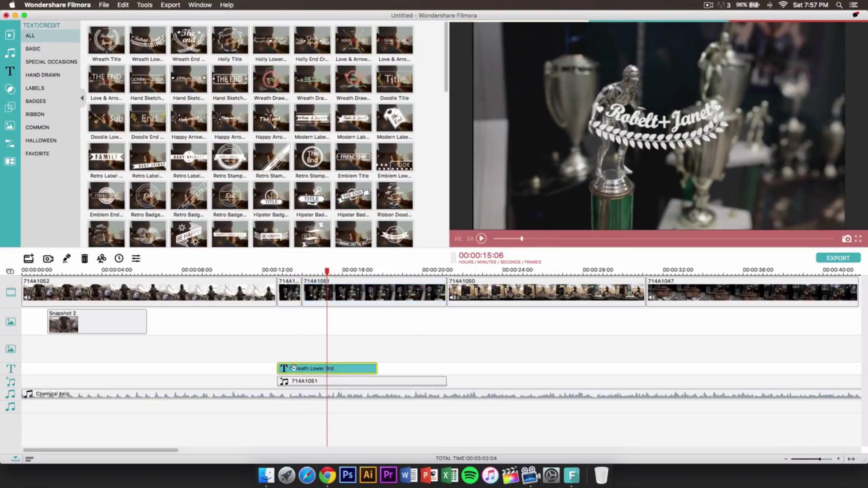
double_click(328, 369)
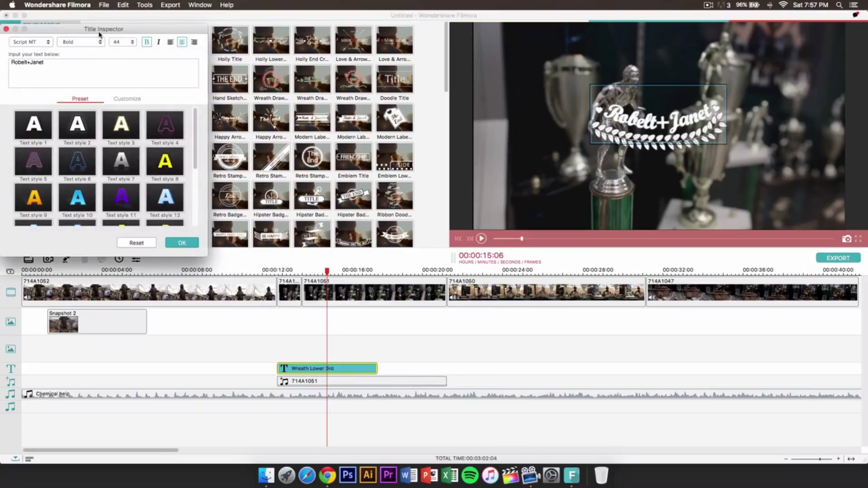
left_click_drag(100, 34, 228, 31)
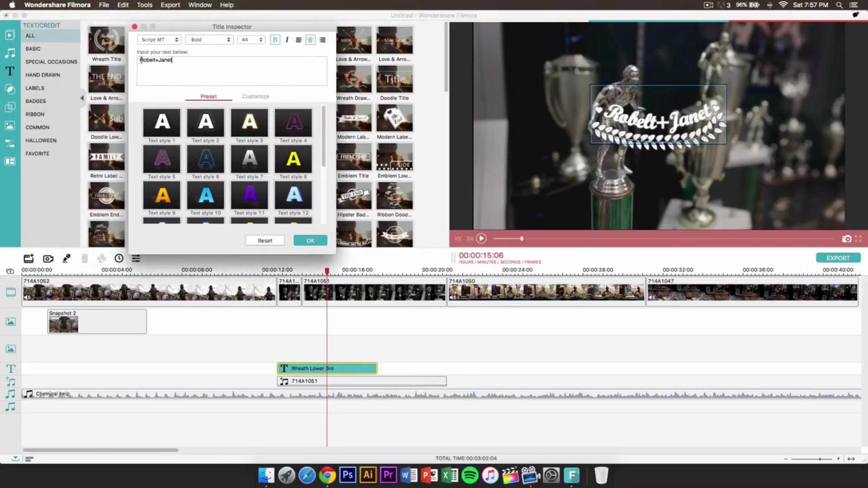
left_click_drag(156, 61, 128, 61)
type("Peter")
left_click_drag(170, 60, 154, 61)
key("BackSpace")
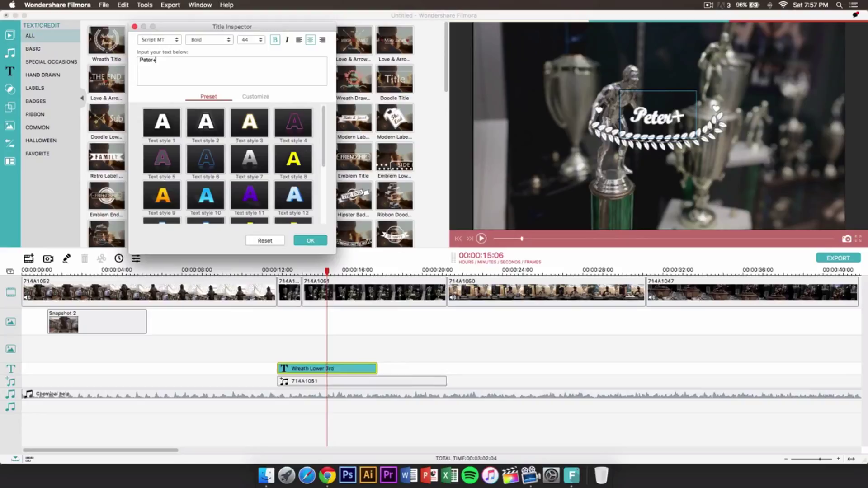
type("Jane")
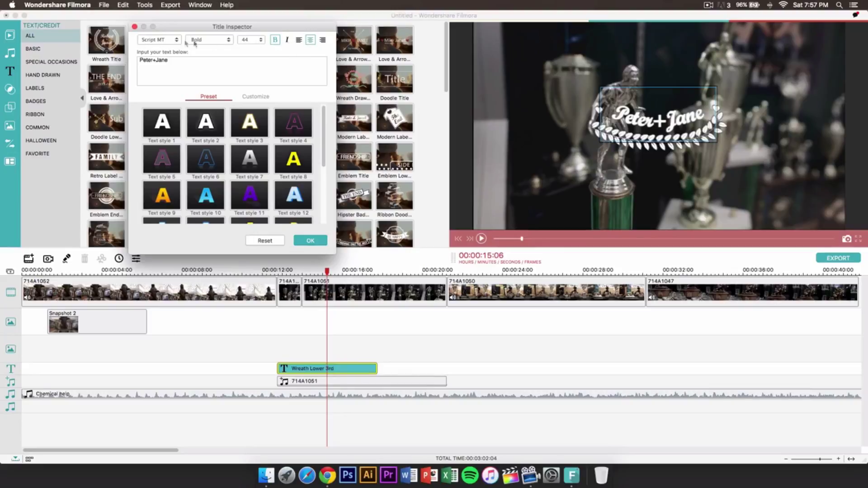
Review the title's font and preset style options, and set its custom fill opacity to 239
left_click(176, 41)
left_click(175, 41)
scroll(266, 165, "down", 5)
scroll(267, 165, "up", 5)
left_click(253, 97)
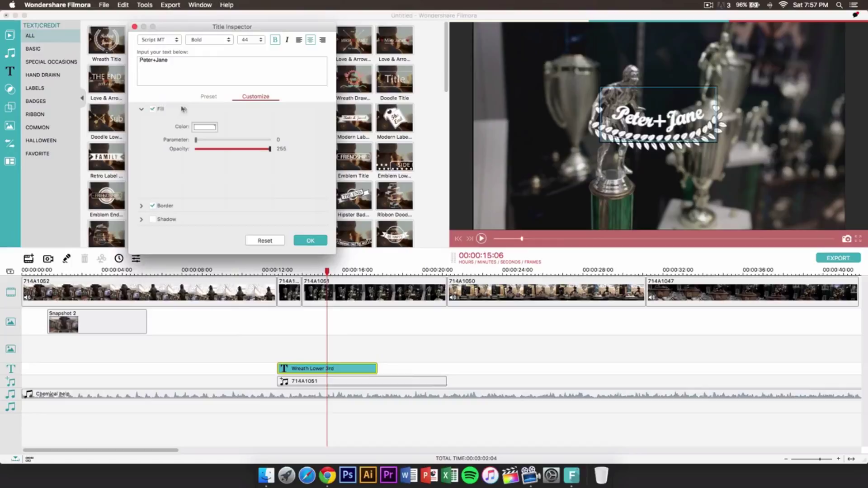
left_click(152, 109)
left_click(152, 109)
left_click(208, 127)
left_click_drag(237, 153, 262, 115)
left_click(255, 113)
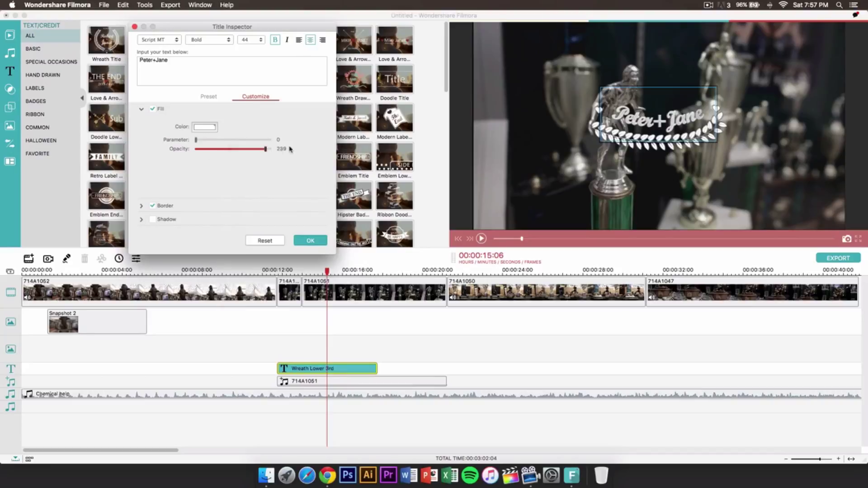
left_click(310, 241)
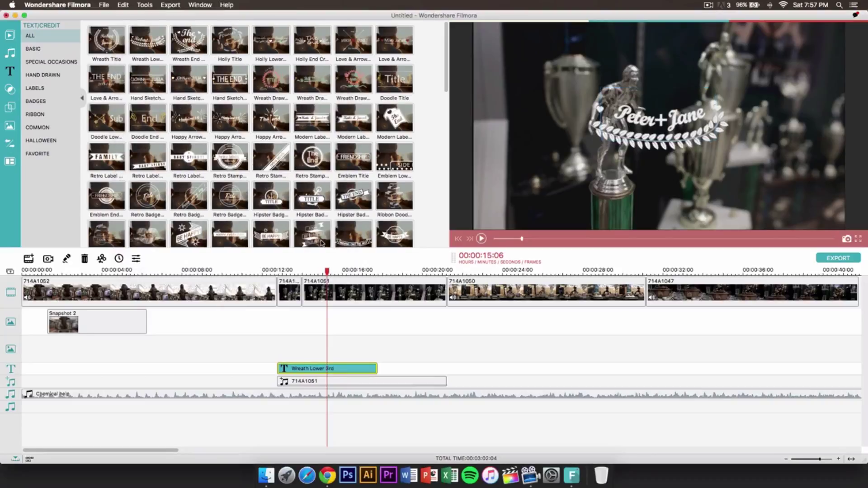
Play back the edited wreath title and browse the remaining text and credit presets as far as the Title preset
left_click(272, 271)
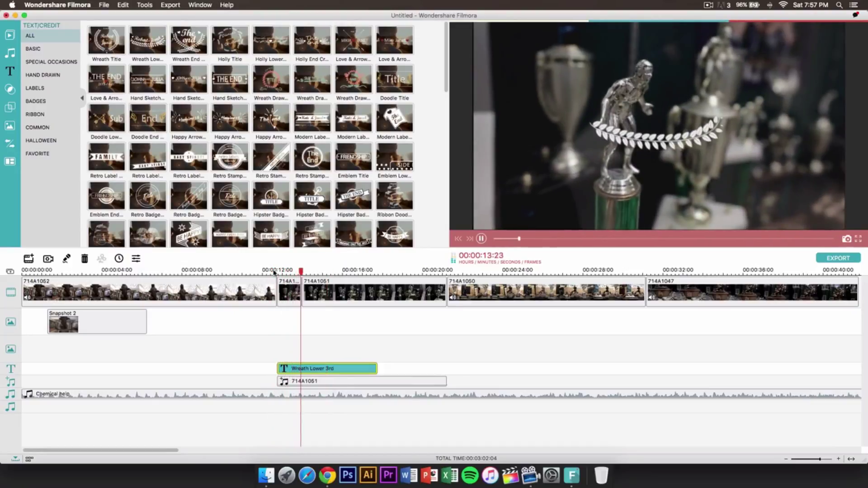
key("space")
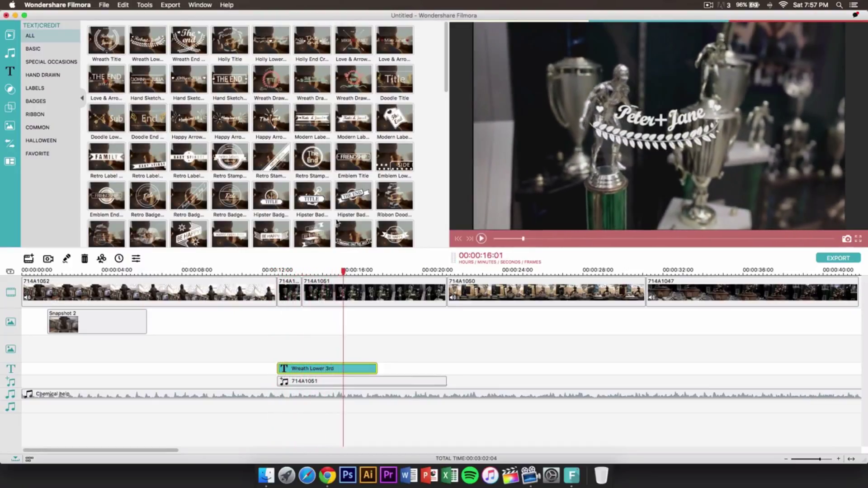
scroll(405, 140, "down", 10)
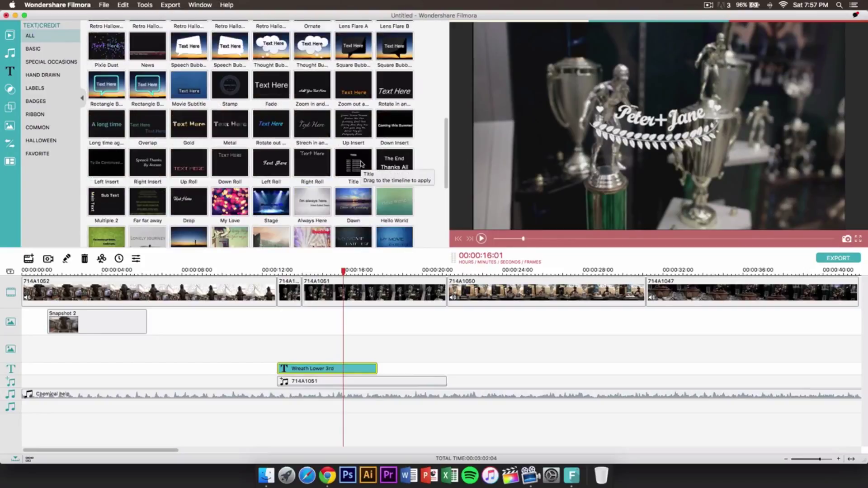
scroll(361, 164, "down", 1)
left_click(356, 148)
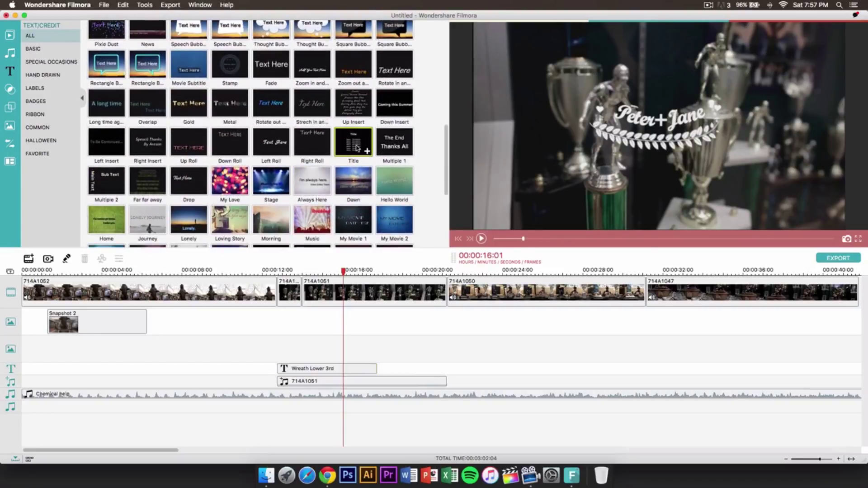
Preview the Sandra_Lomo, Metropolis and first Colorful Light filters from the filter library
left_click(10, 89)
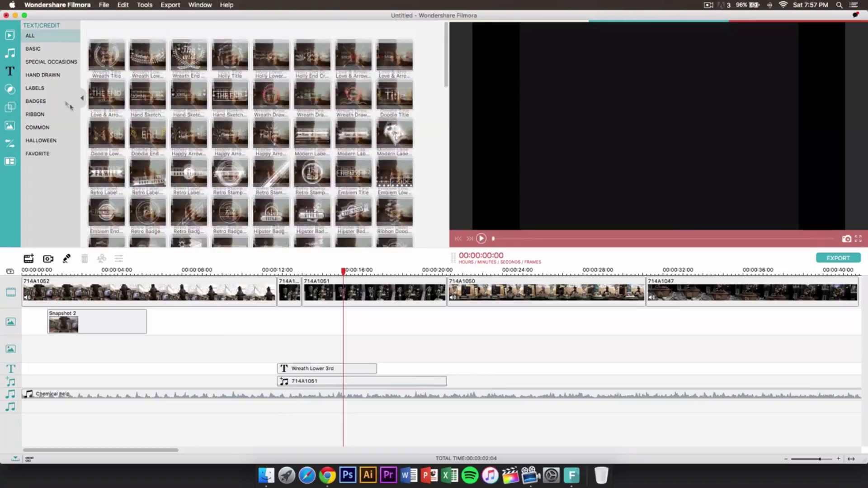
left_click(230, 59)
scroll(153, 73, "up", 3)
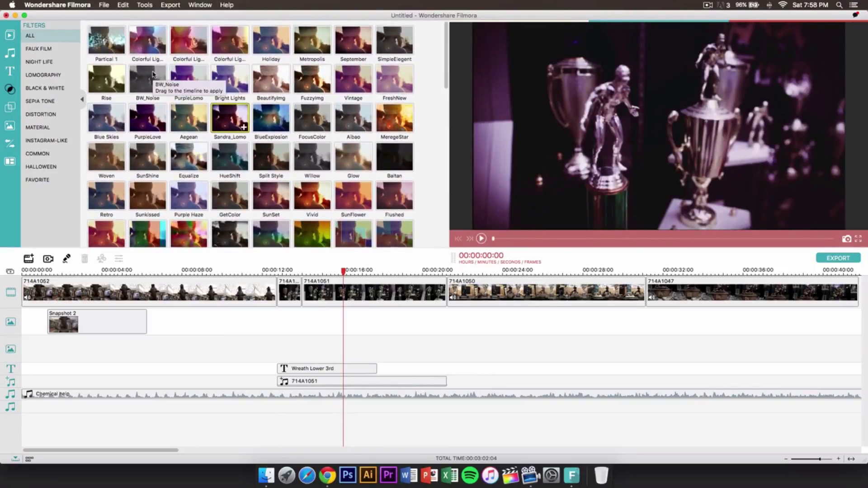
left_click(308, 50)
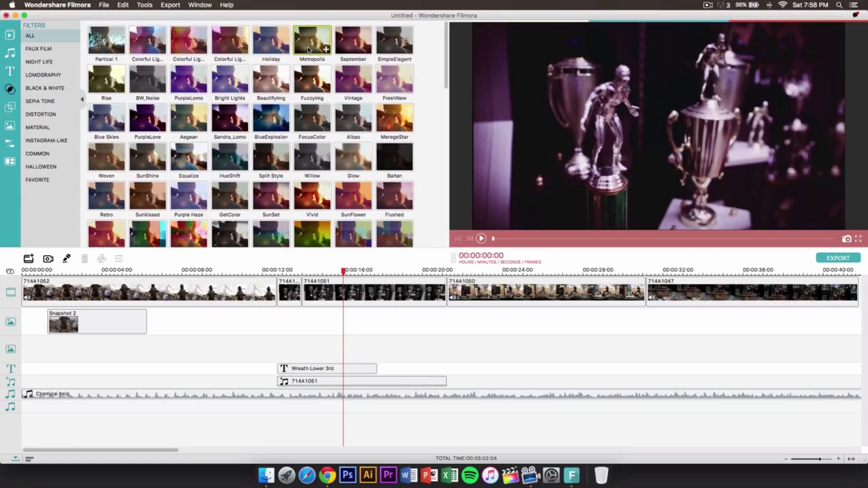
left_click(151, 48)
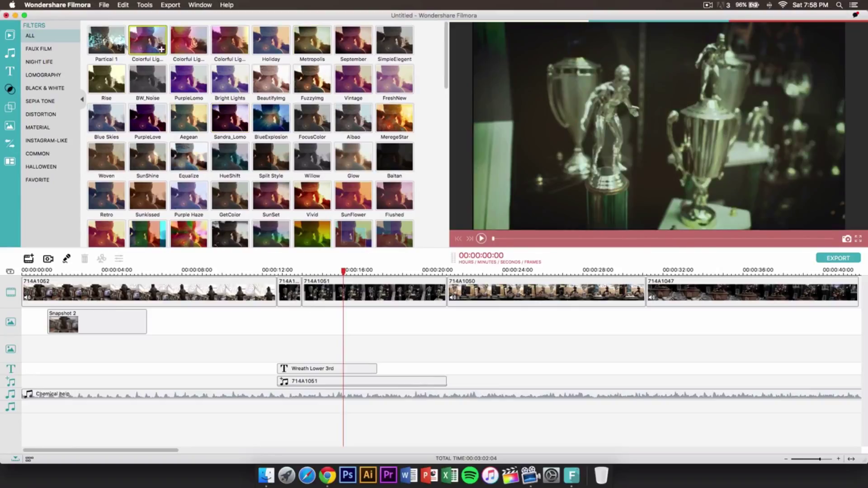
Place the Partical 1 filter on the filter track at the start of the first 714A1051 segment and play it back
left_click(113, 45)
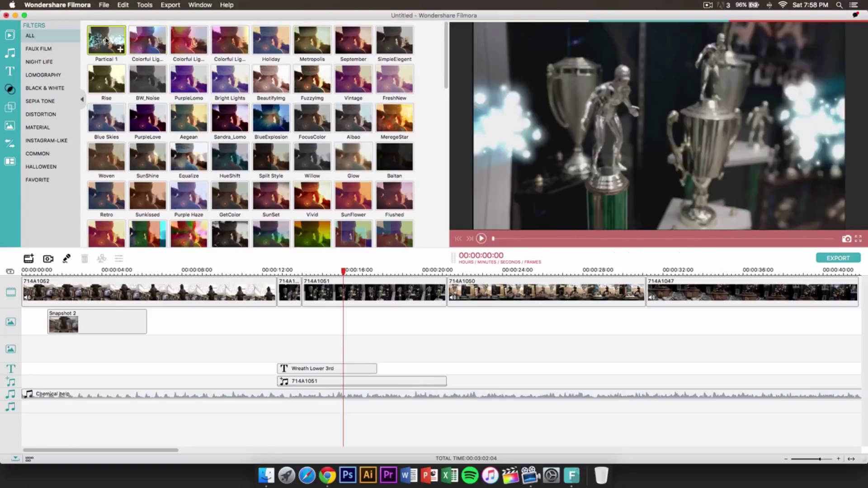
left_click_drag(106, 40, 290, 329)
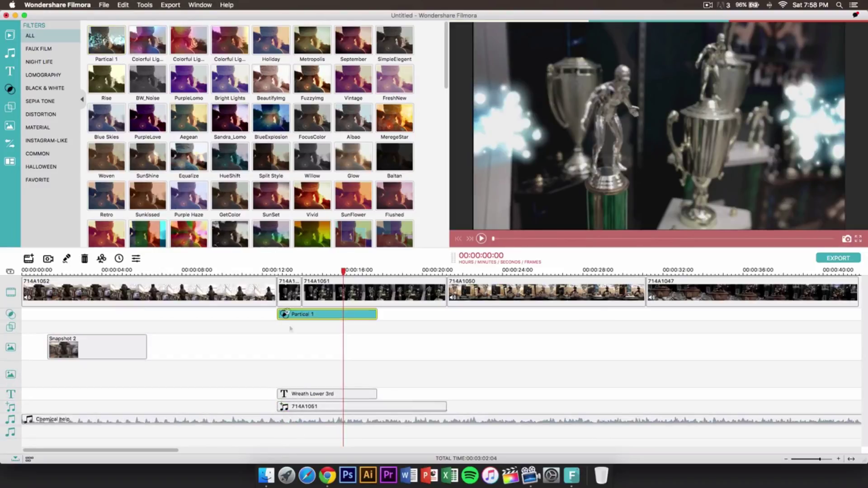
left_click(278, 271)
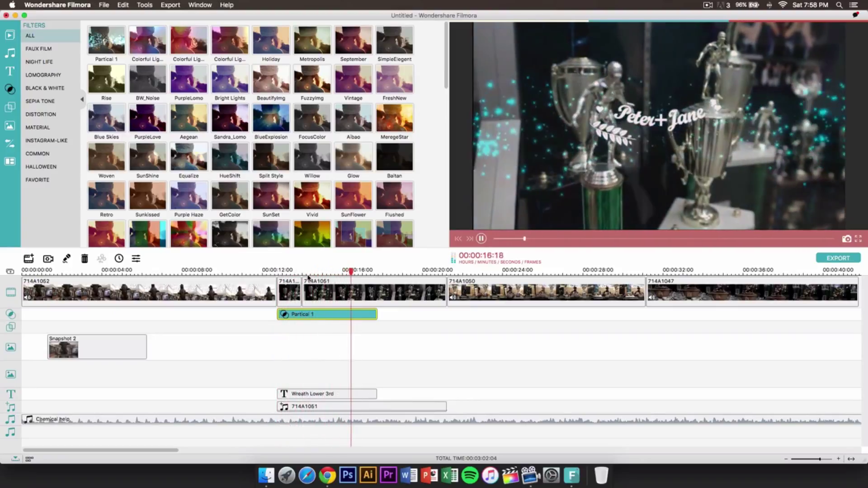
key("space")
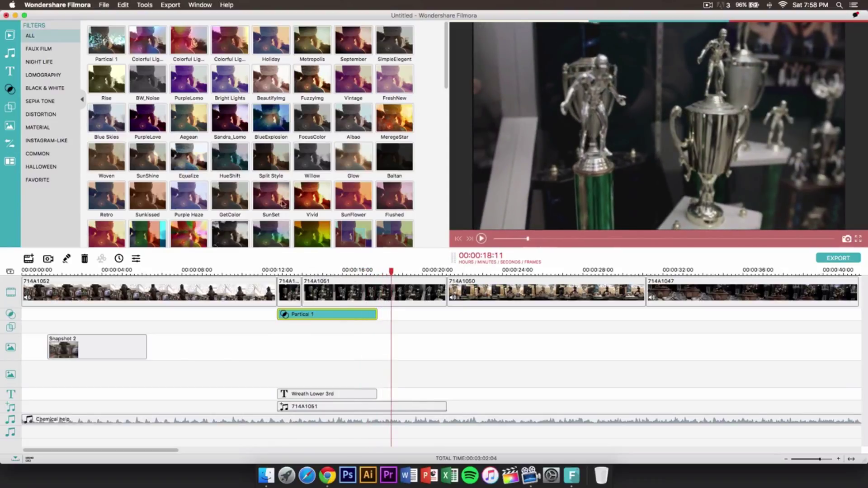
Preview the Bokeh 4, Old Film Frame and Old Film 4 overlays, and browse the Light Leaks and Bokeh packs
left_click(9, 107)
left_click(227, 53)
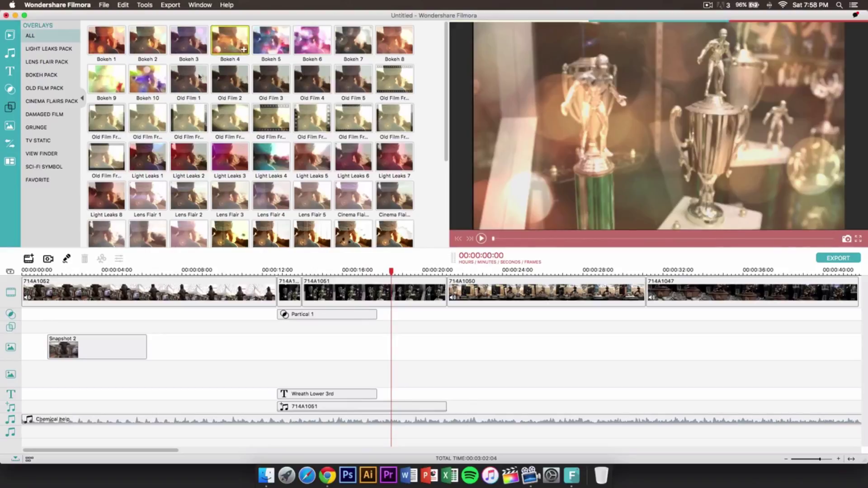
scroll(214, 96, "down", 3)
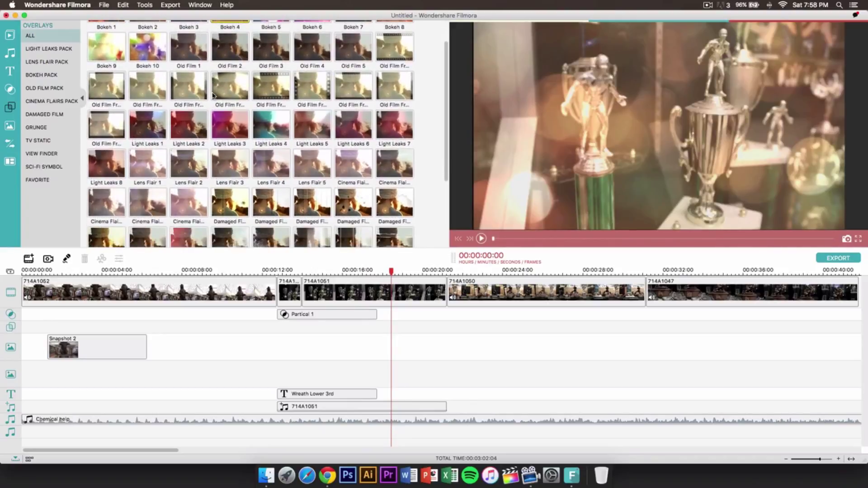
left_click(265, 89)
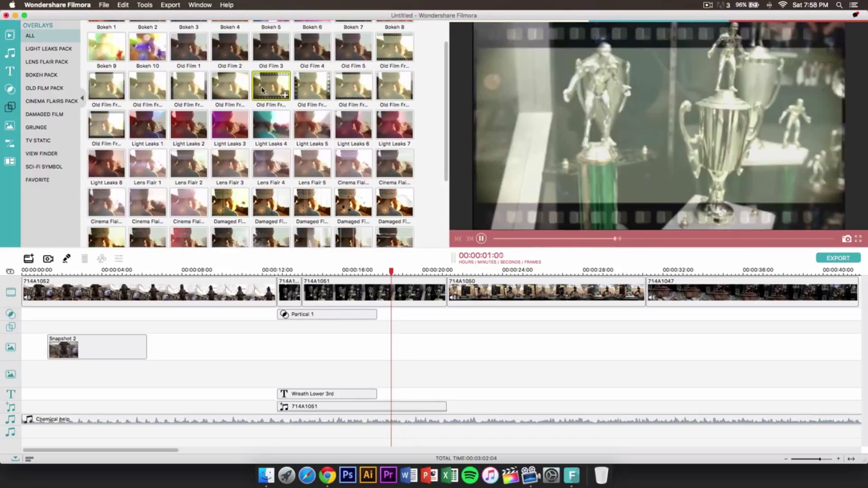
scroll(315, 61, "up", 1)
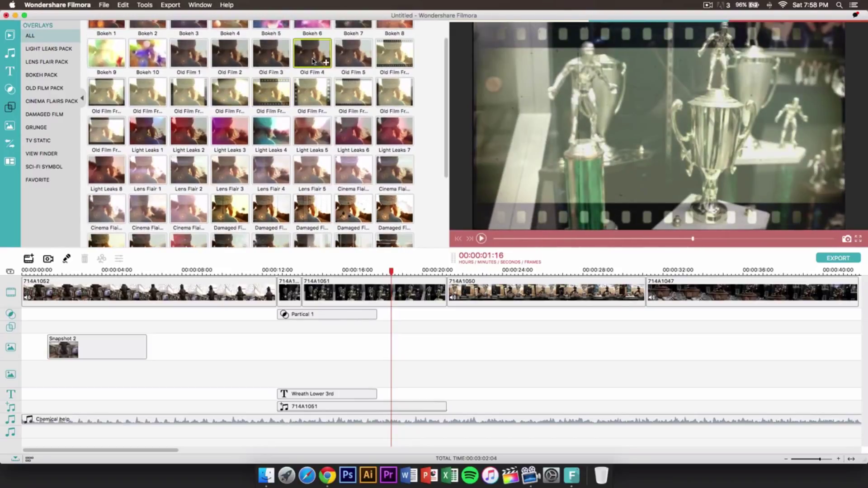
left_click(312, 60)
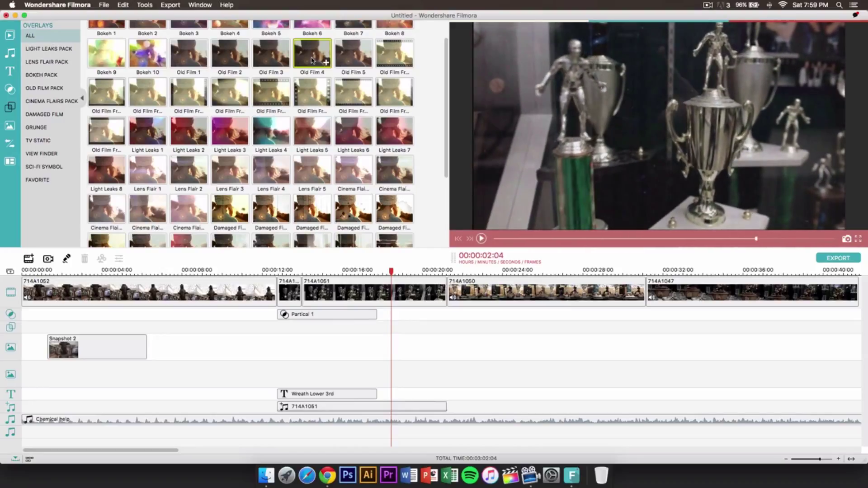
left_click(46, 50)
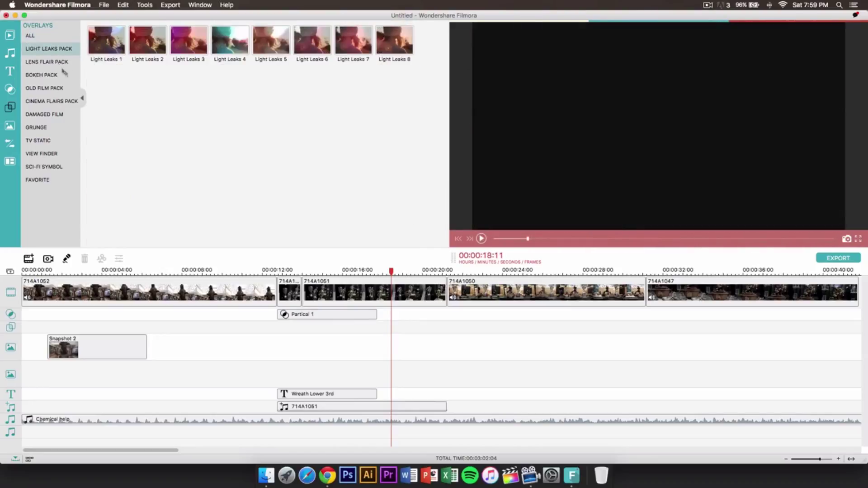
left_click(50, 74)
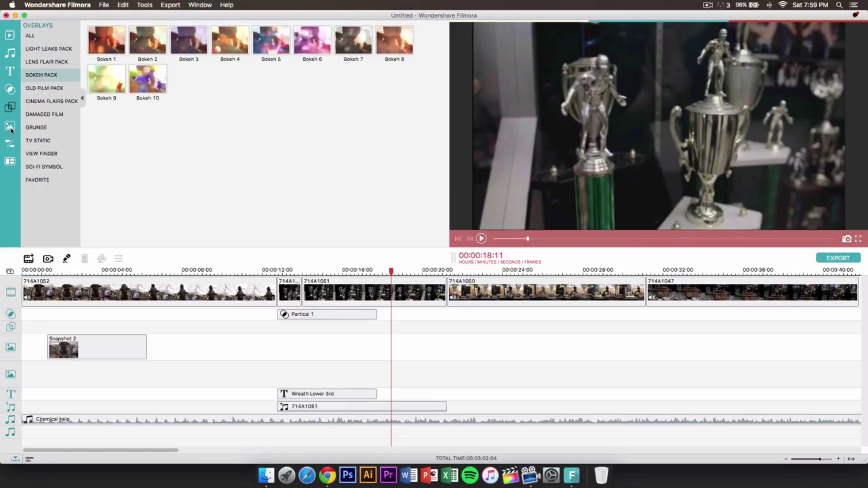
Browse through the elements library
left_click(10, 128)
scroll(215, 53, "down", 5)
scroll(214, 53, "down", 3)
scroll(279, 143, "down", 6)
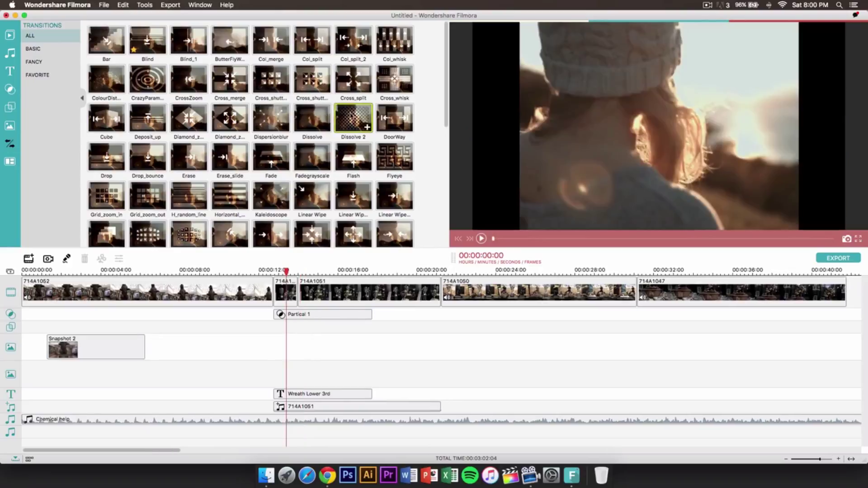
Place a DoorWay transition between 714A1051 and 714A1050, shorten it to start at about 00:00:19:00, and play it back
left_click_drag(404, 119, 440, 289)
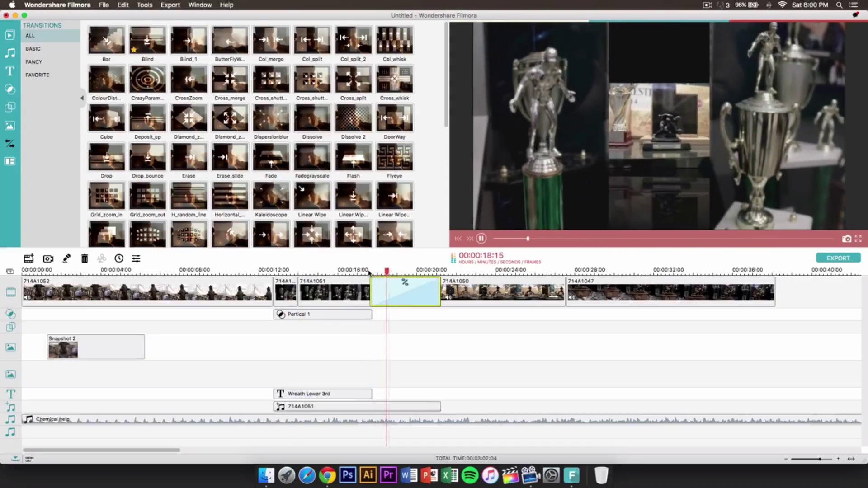
key("space")
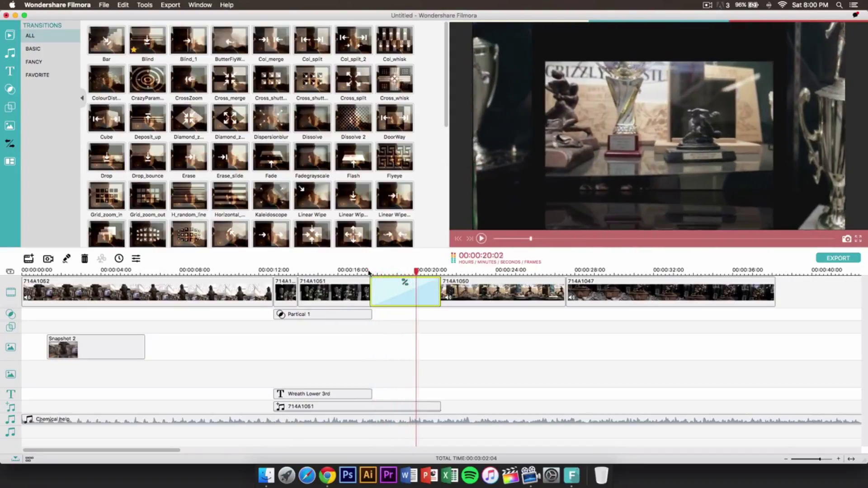
left_click_drag(370, 271, 398, 271)
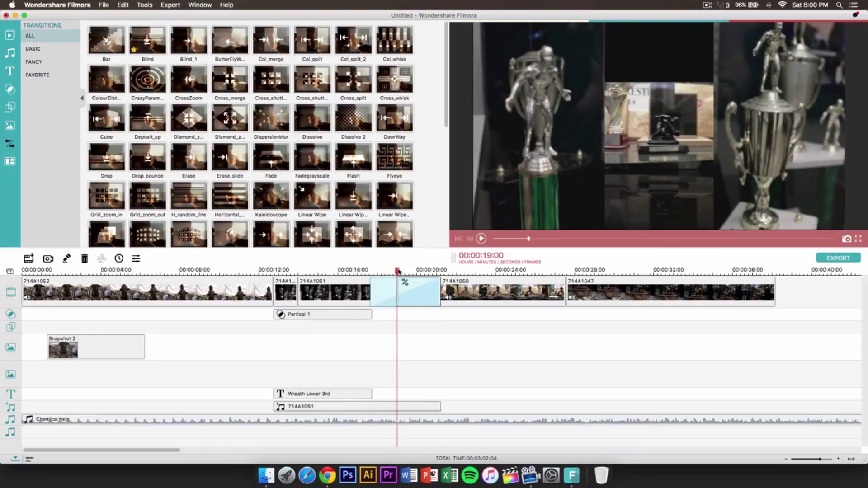
key("space")
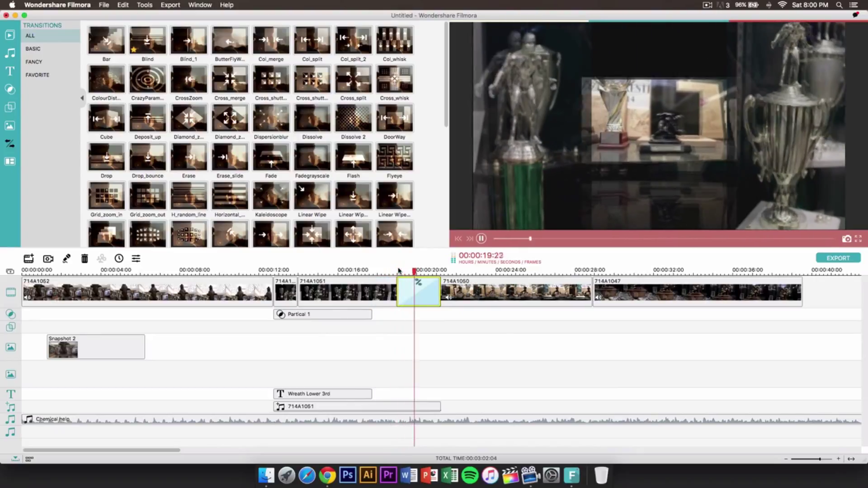
key("space")
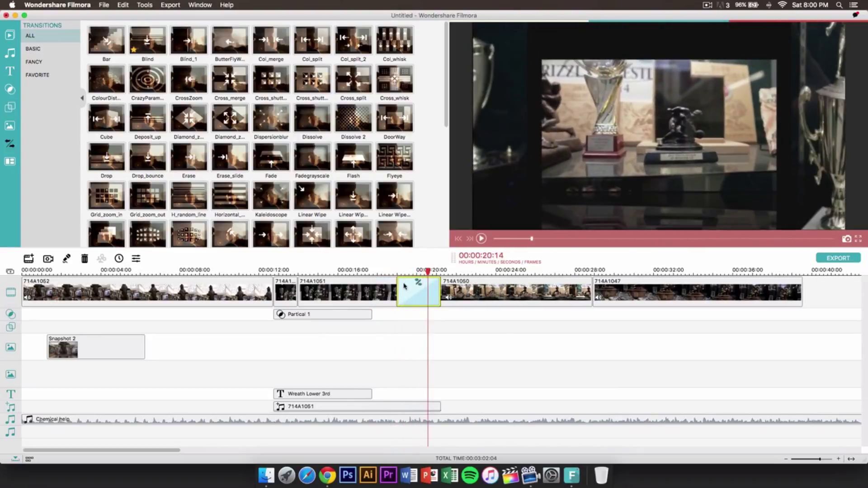
scroll(325, 183, "down", 3)
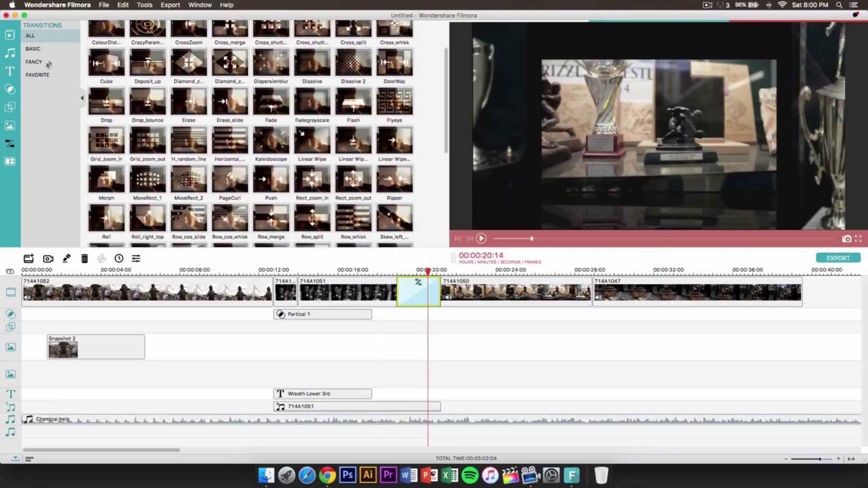
Insert the 2 Screen C split screen at the timeline's start, with 714A1048 in the first zone and 714A1050 in the second
left_click(10, 161)
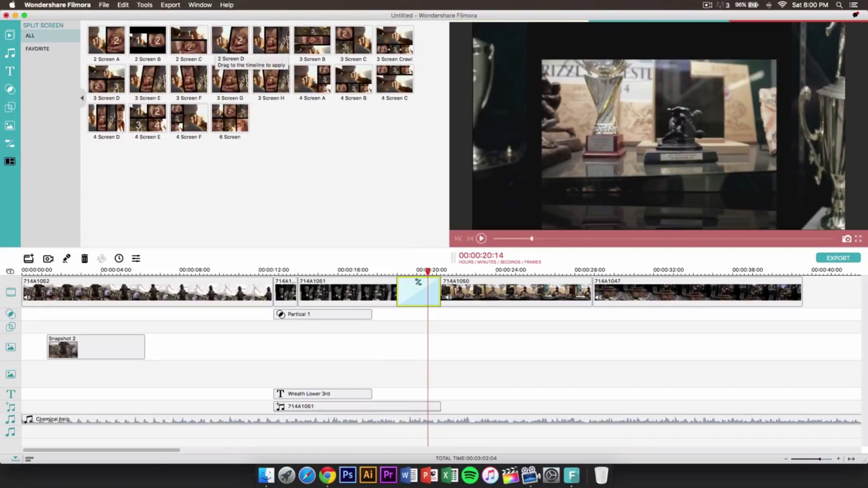
left_click_drag(186, 46, 142, 301)
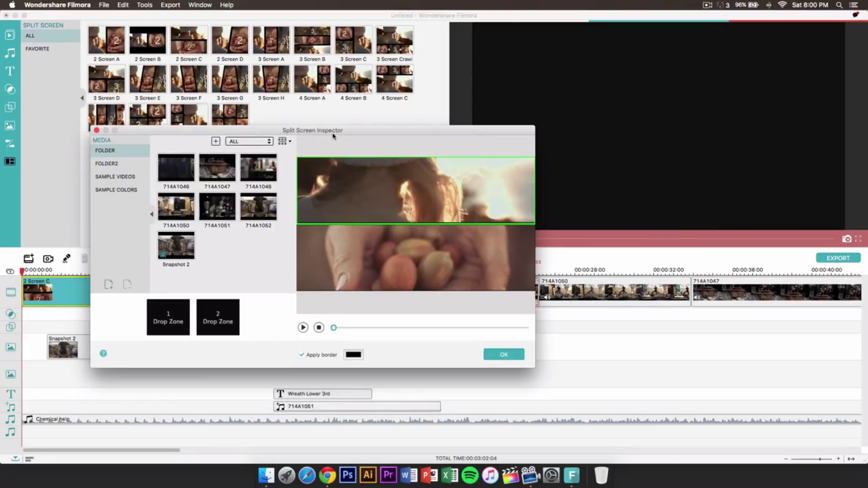
left_click_drag(333, 136, 384, 126)
left_click_drag(304, 153, 212, 294)
left_click_drag(217, 192, 253, 294)
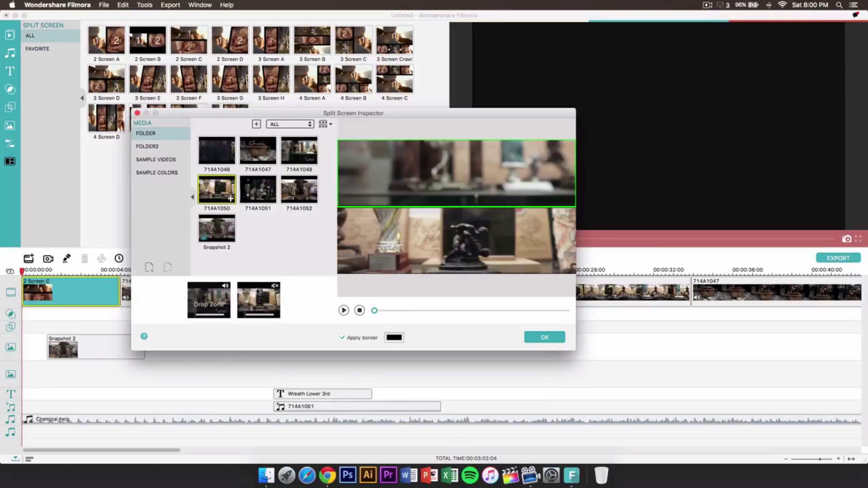
Mute the clips in both split-screen zones and adjust which portion of each clip plays, previewing the result
left_click(225, 286)
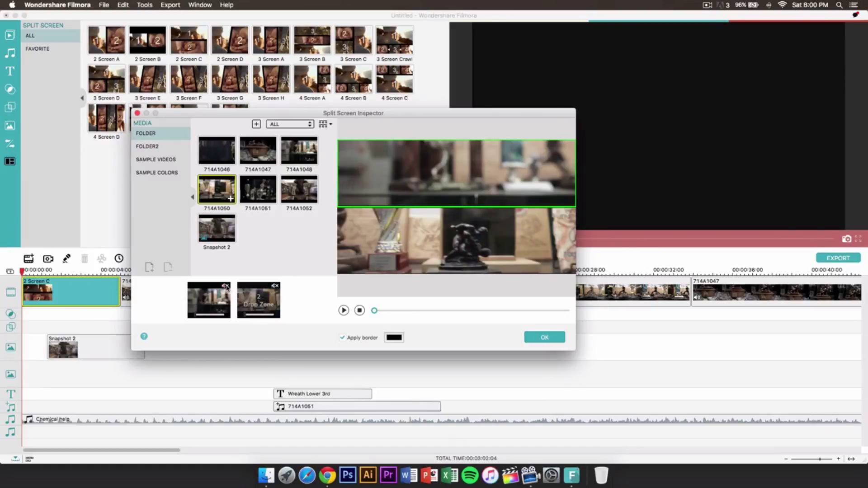
left_click(344, 310)
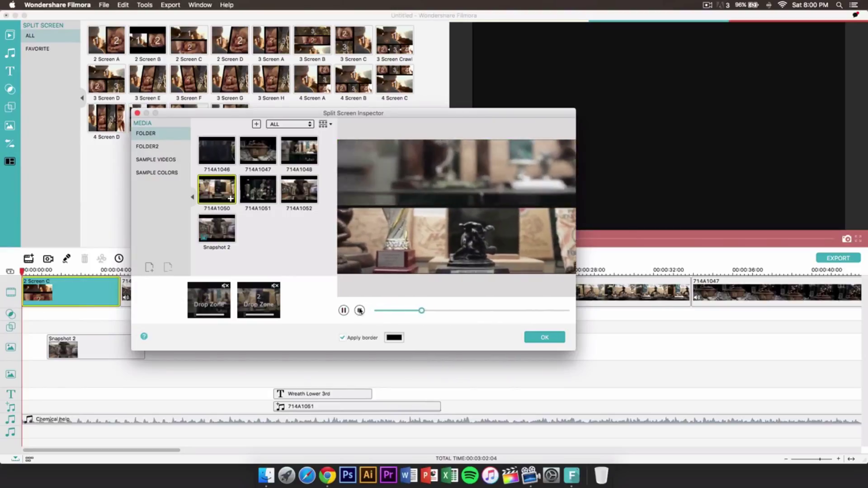
left_click(359, 310)
left_click_drag(196, 315, 252, 316)
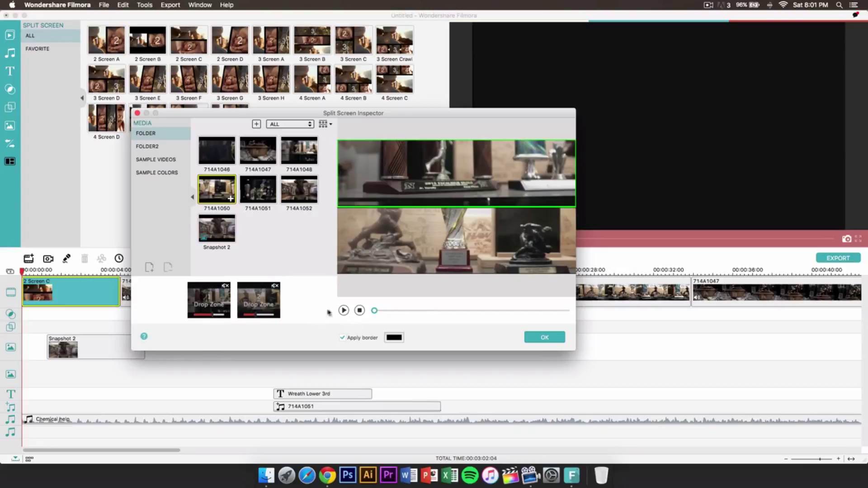
left_click(344, 310)
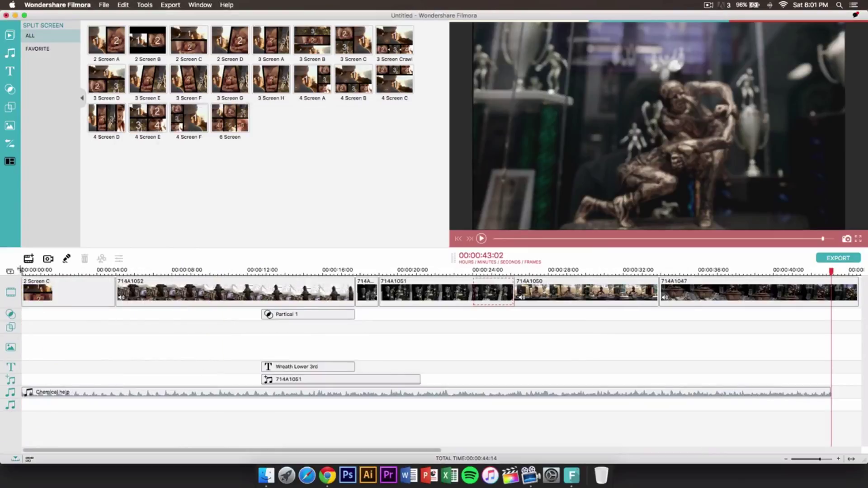
Play back the movie from the split screen into the 714A1052 clip
left_click_drag(20, 270, 428, 267)
left_click(498, 240)
left_click(481, 239)
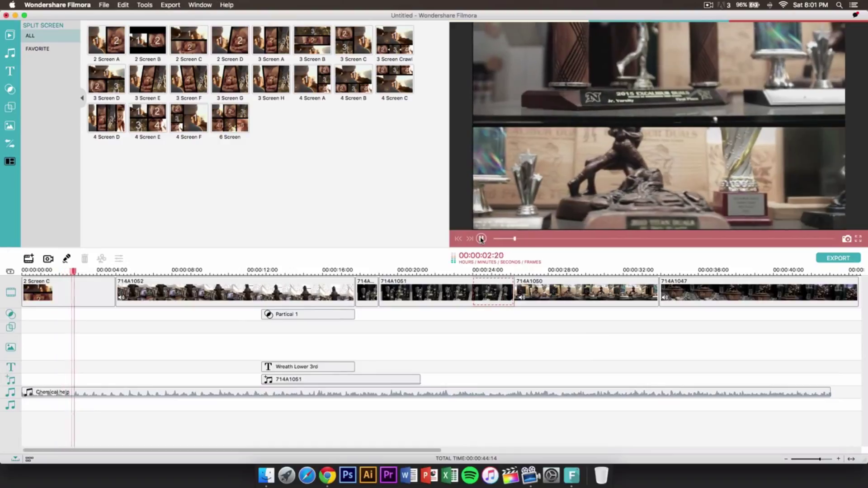
left_click(481, 239)
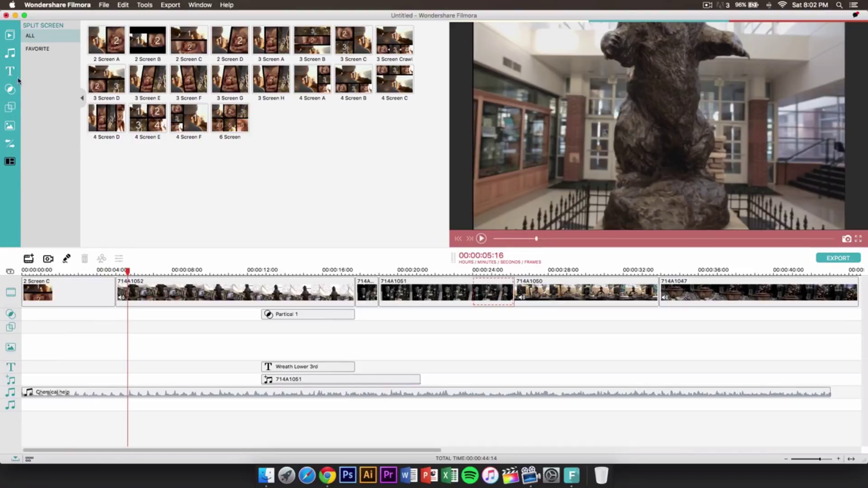
Return to the media library, open the movie's export settings and set the output location to Desktop
left_click(11, 38)
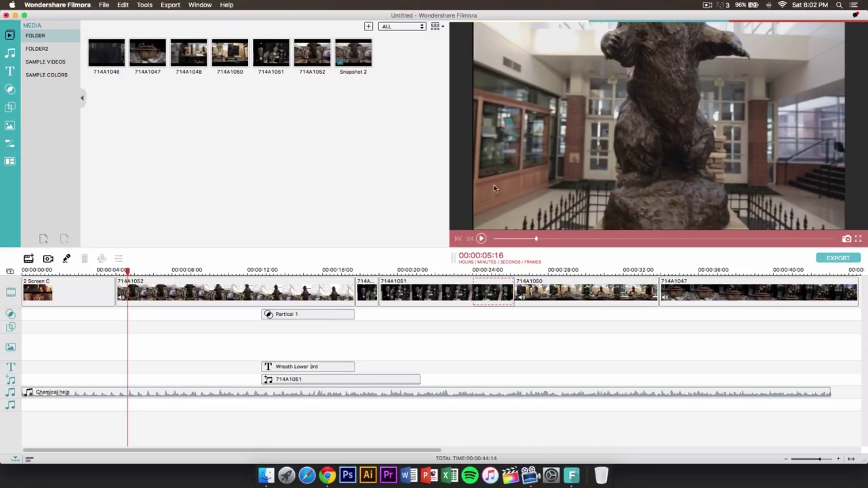
left_click(819, 259)
left_click_drag(430, 131, 427, 85)
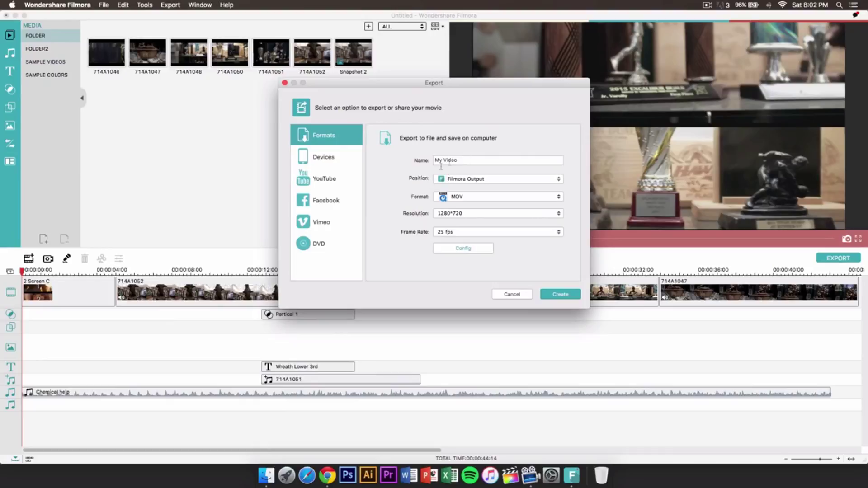
left_click(456, 180)
left_click(412, 185)
left_click(442, 179)
left_click(413, 179)
left_click(454, 182)
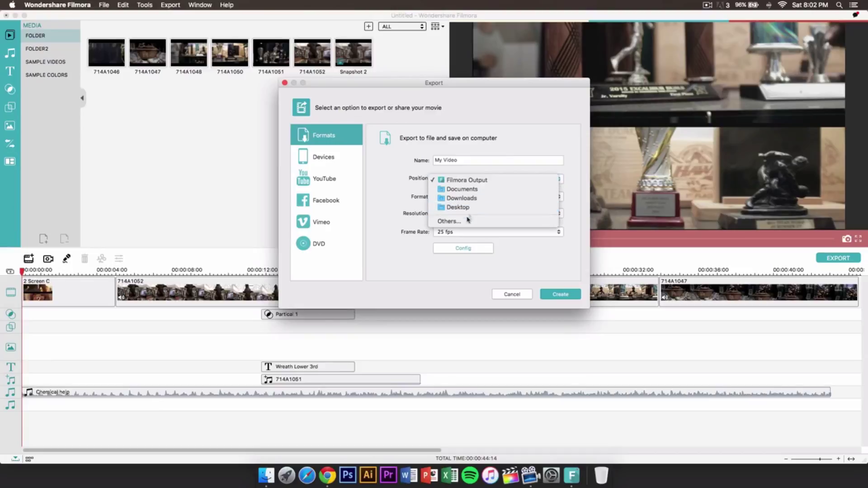
left_click(479, 207)
Review the export format and frame rate options, and set the resolution to 1920*1080
left_click(463, 198)
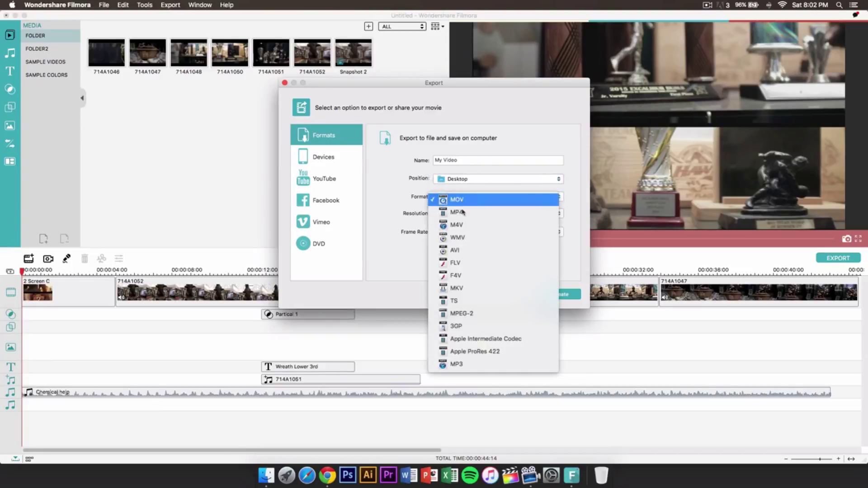
left_click(406, 202)
left_click(478, 213)
left_click(472, 213)
left_click(472, 214)
left_click(471, 222)
left_click(471, 232)
left_click(452, 232)
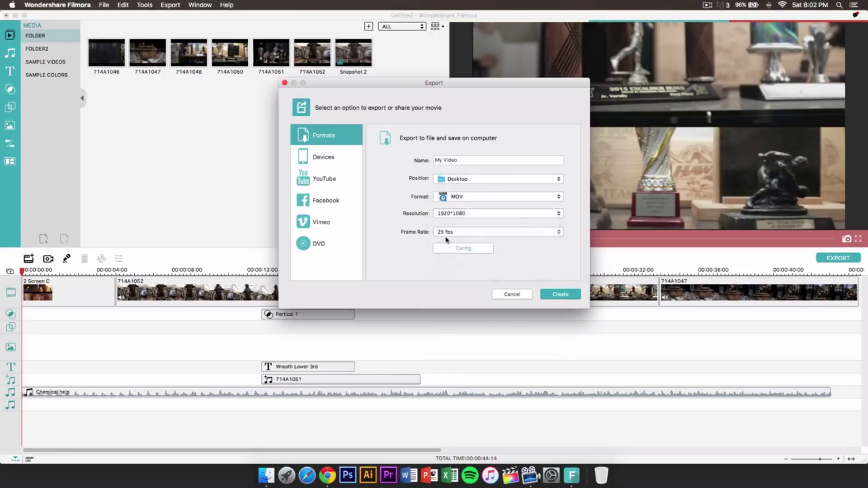
Review the detailed video and audio encoding settings for the MOV export
left_click(447, 248)
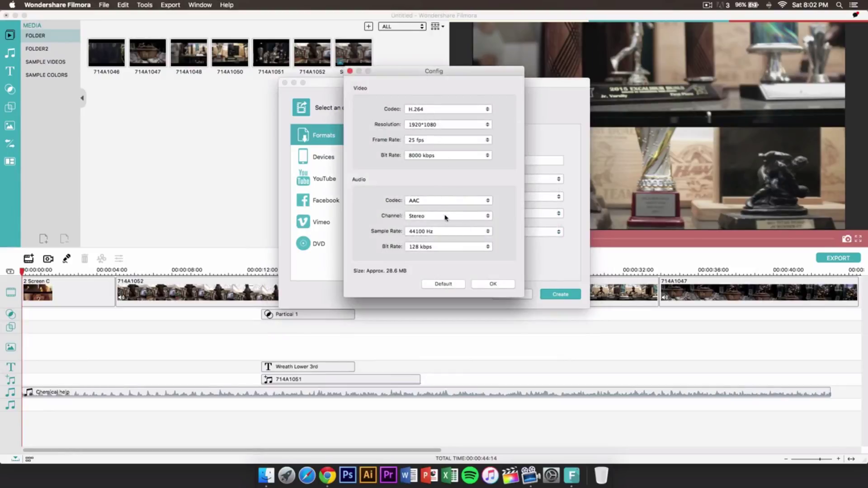
left_click(488, 283)
left_click(462, 249)
left_click(492, 285)
Review the device formats available for export, and close the export settings without exporting
left_click(337, 157)
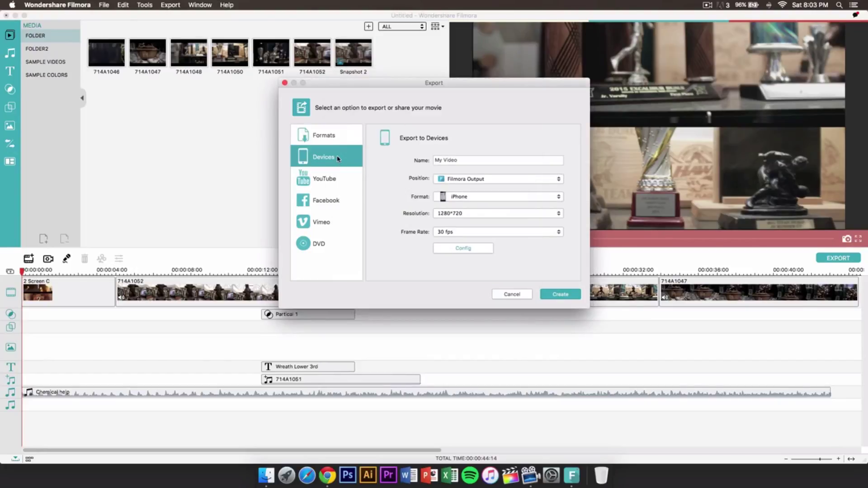
left_click(468, 198)
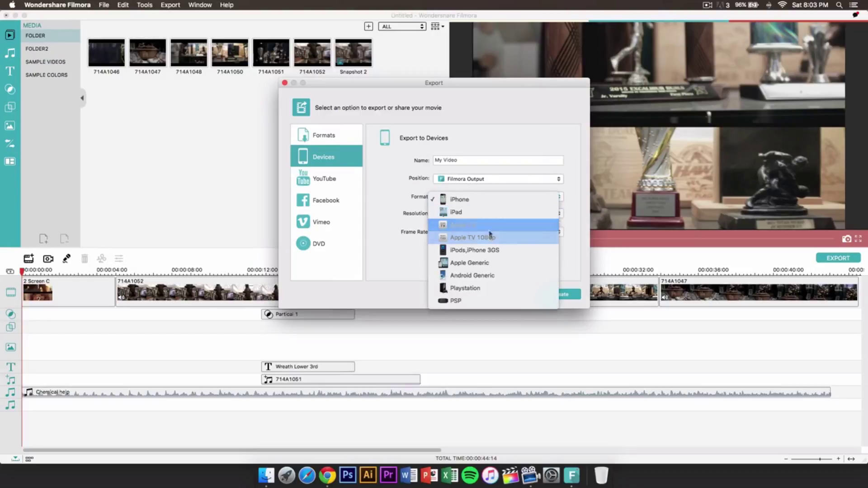
left_click(405, 219)
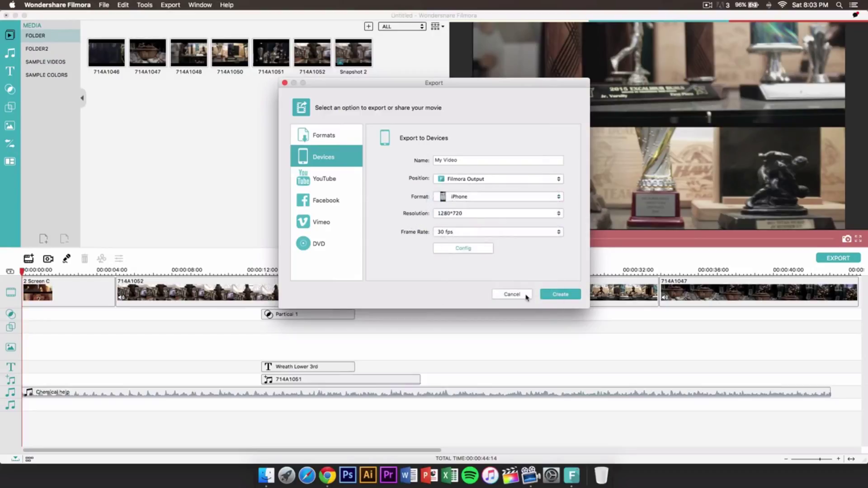
left_click(511, 294)
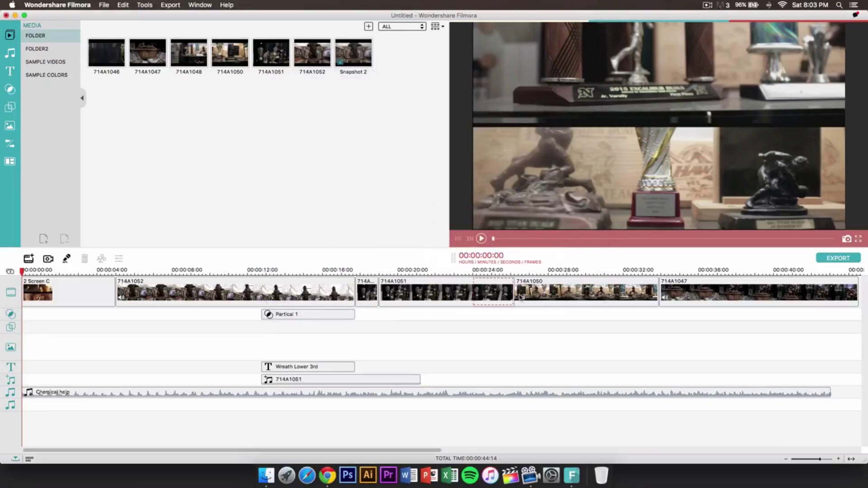